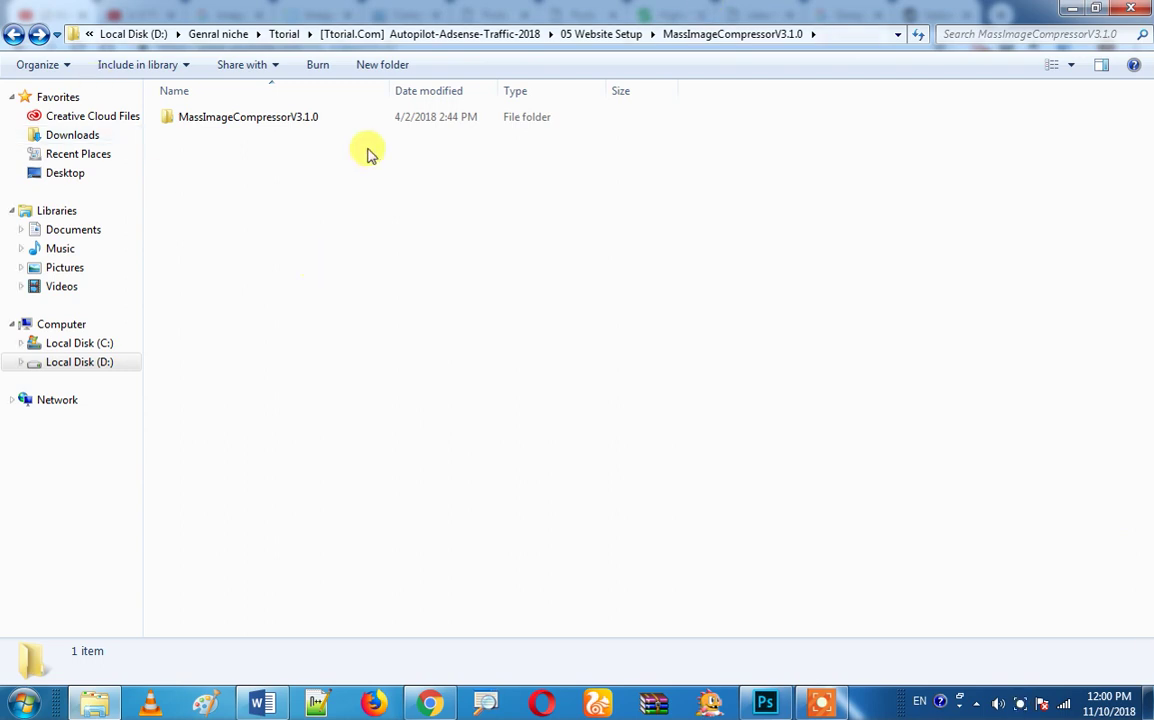
Launch Mass Image Compressor from the Start menu, keeping the MassImageCompressorV3.1.0 folder open
{"action": "left_click", "coordinate": [24, 703]}
{"action": "left_click", "coordinate": [128, 410]}
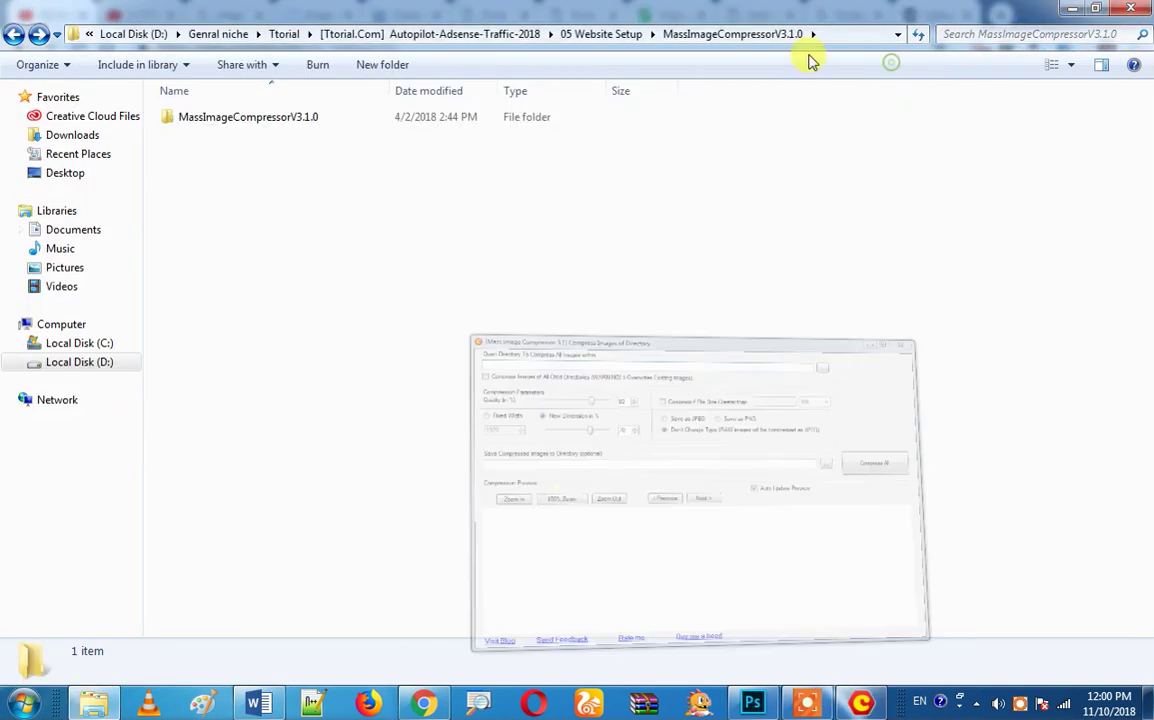
Open the inner MassImageCompressorV3.1.0 folder showing MassImageCompressor.msi and setup.exe, and dismiss the notification
{"action": "left_click", "coordinate": [280, 120]}
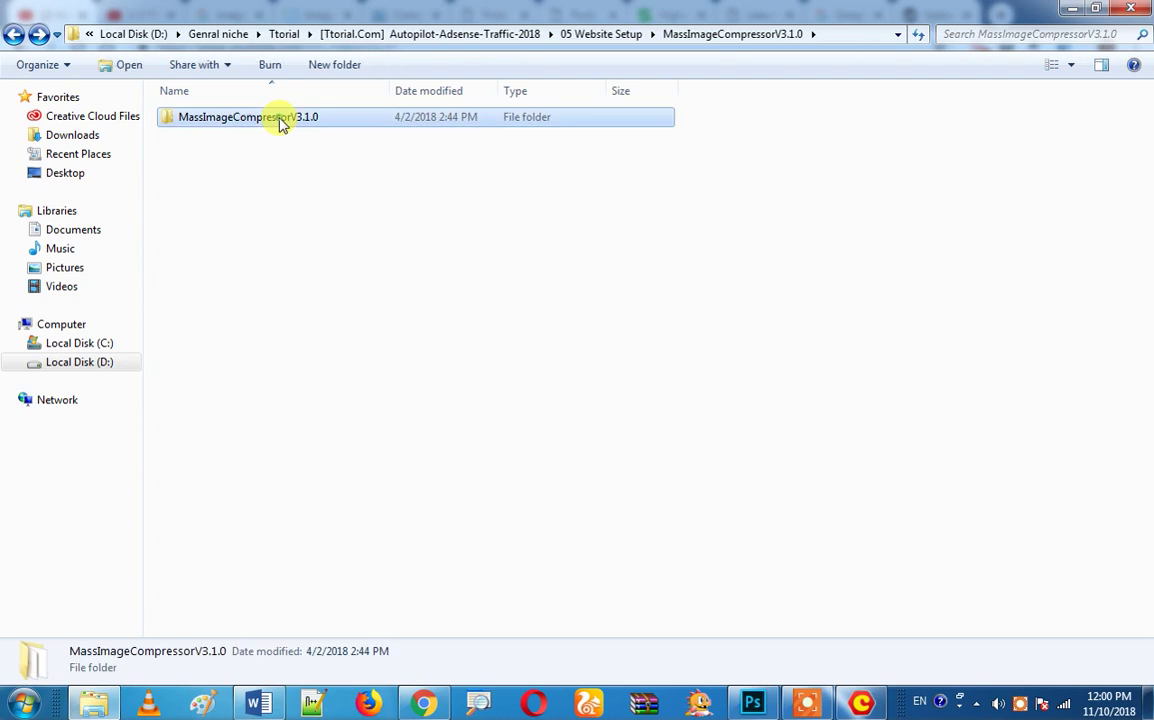
{"action": "double_click", "coordinate": [280, 120]}
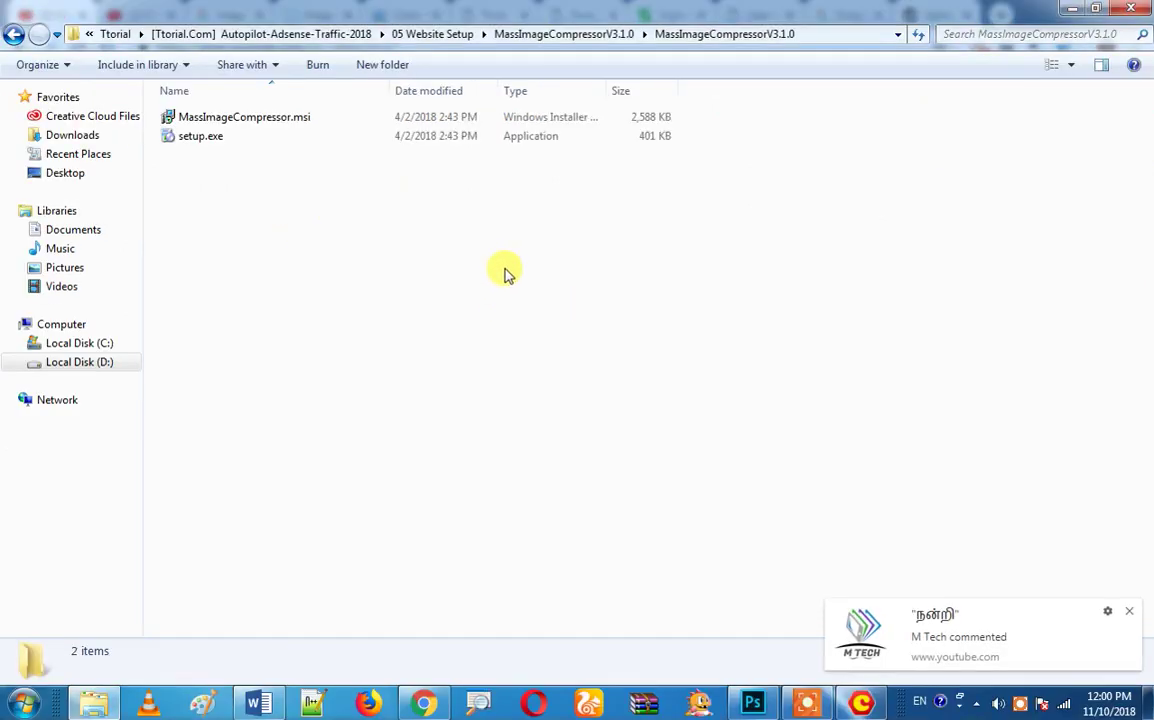
{"action": "left_click", "coordinate": [1129, 613]}
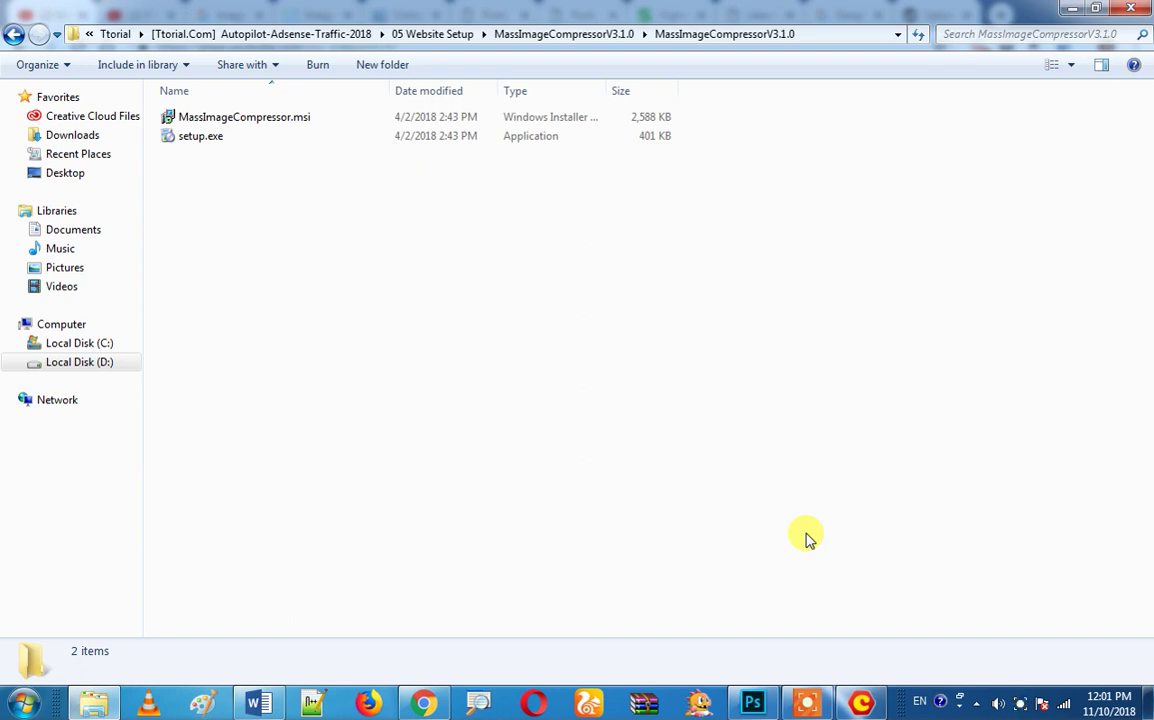
Start Mass Image Compressor 3.1 from the Start menu programs list
{"action": "left_click", "coordinate": [24, 705]}
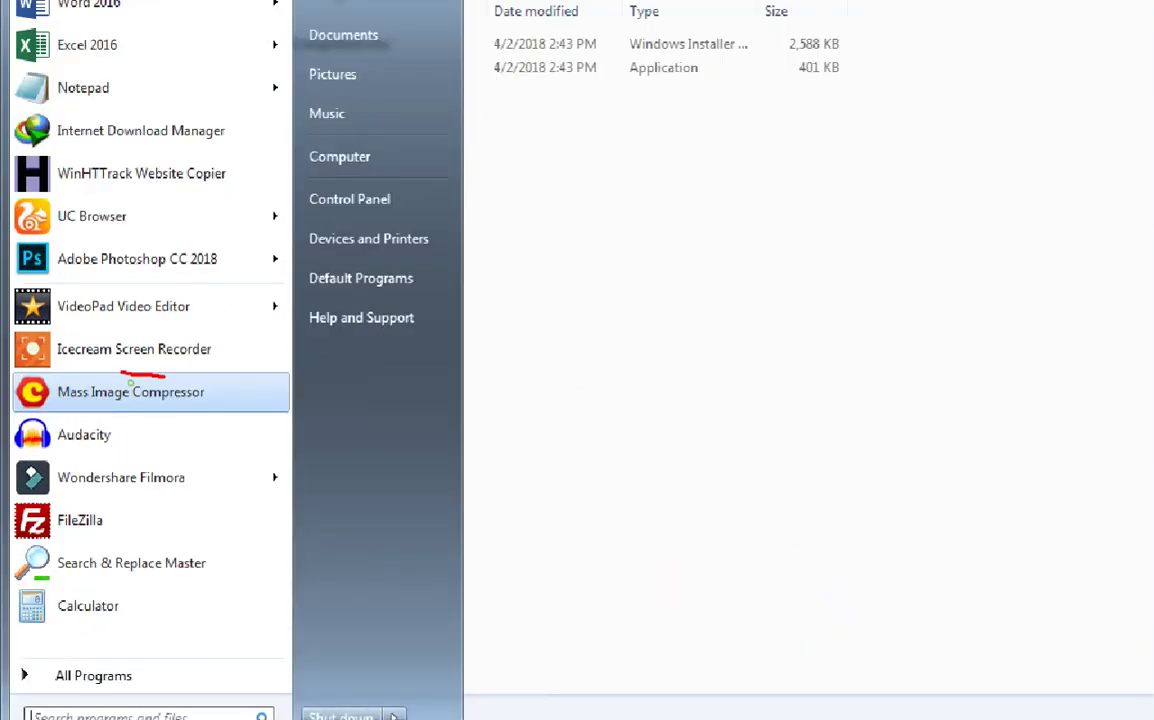
{"action": "mouse_move", "coordinate": [130, 384]}
{"action": "left_mouse_down"}
{"action": "mouse_move", "coordinate": [40, 409]}
{"action": "mouse_move", "coordinate": [125, 421]}
{"action": "mouse_move", "coordinate": [262, 398]}
{"action": "left_mouse_up"}
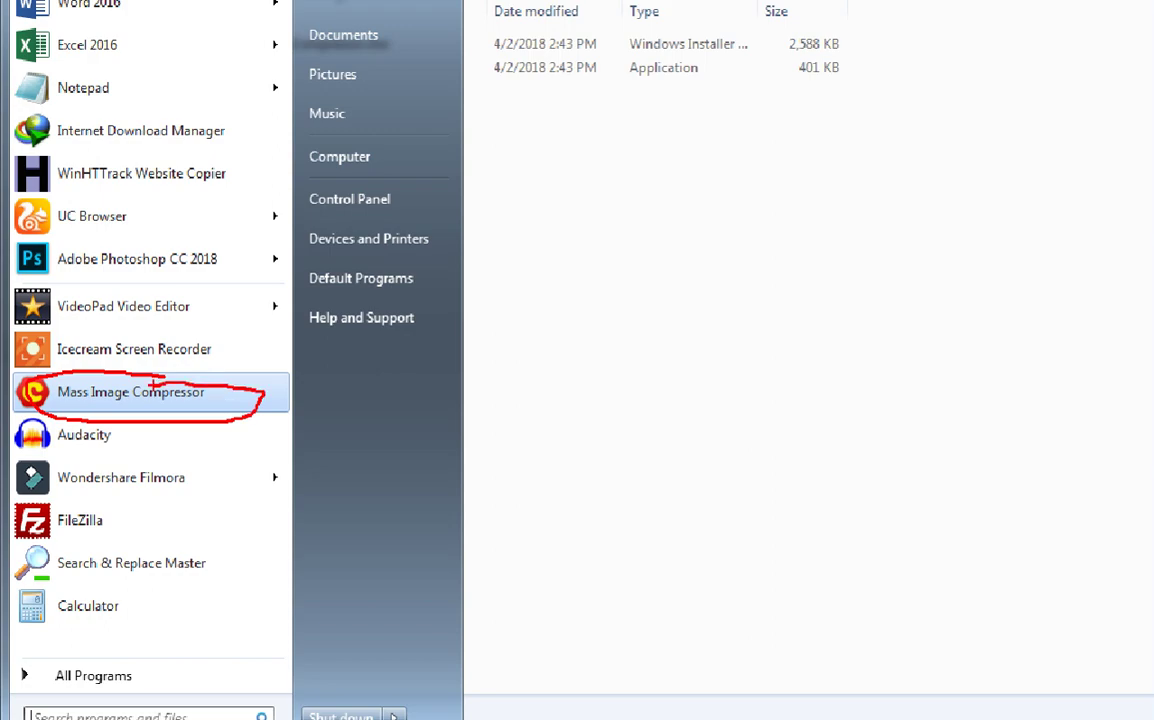
{"action": "left_click", "coordinate": [130, 392]}
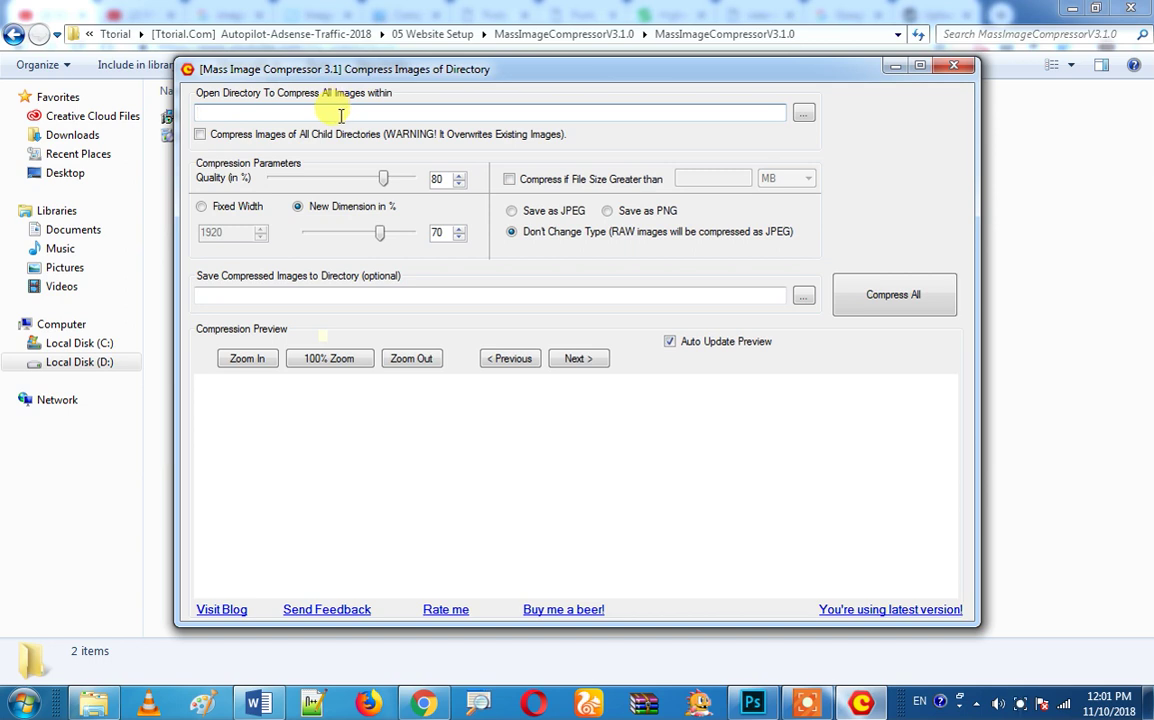
Copy the railway\New folder path holding the four PNG images, then return to the compressor
{"action": "left_click", "coordinate": [95, 706]}
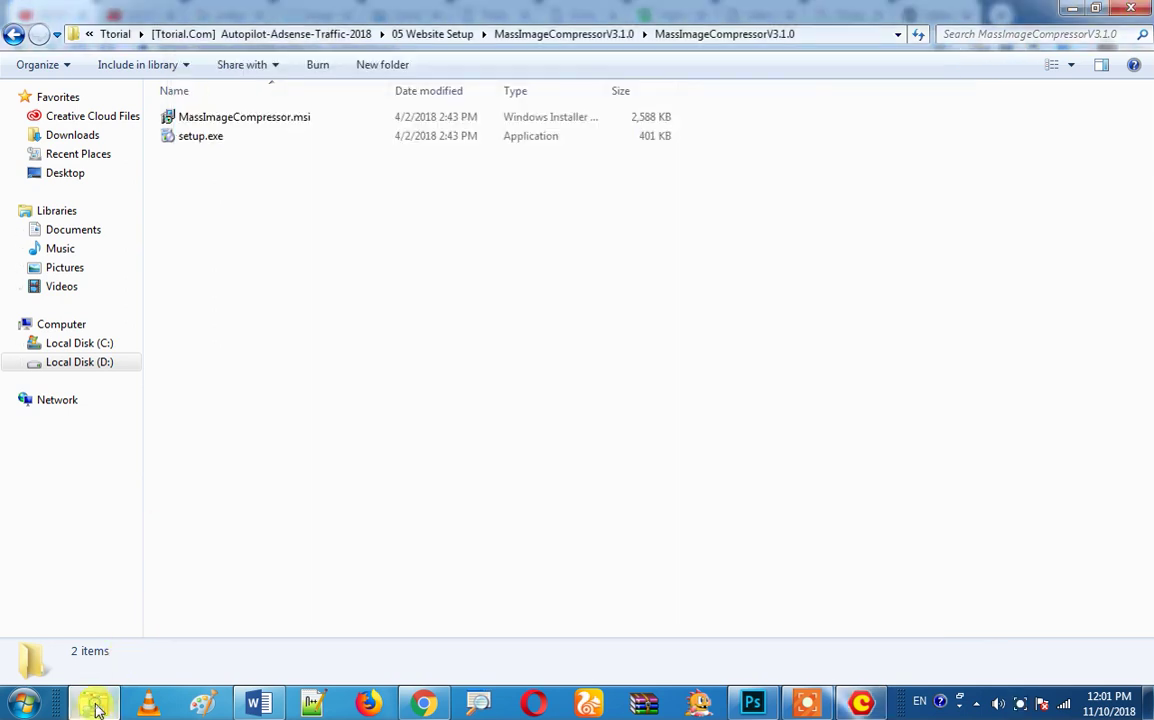
{"action": "key", "text": "alt+Tab"}
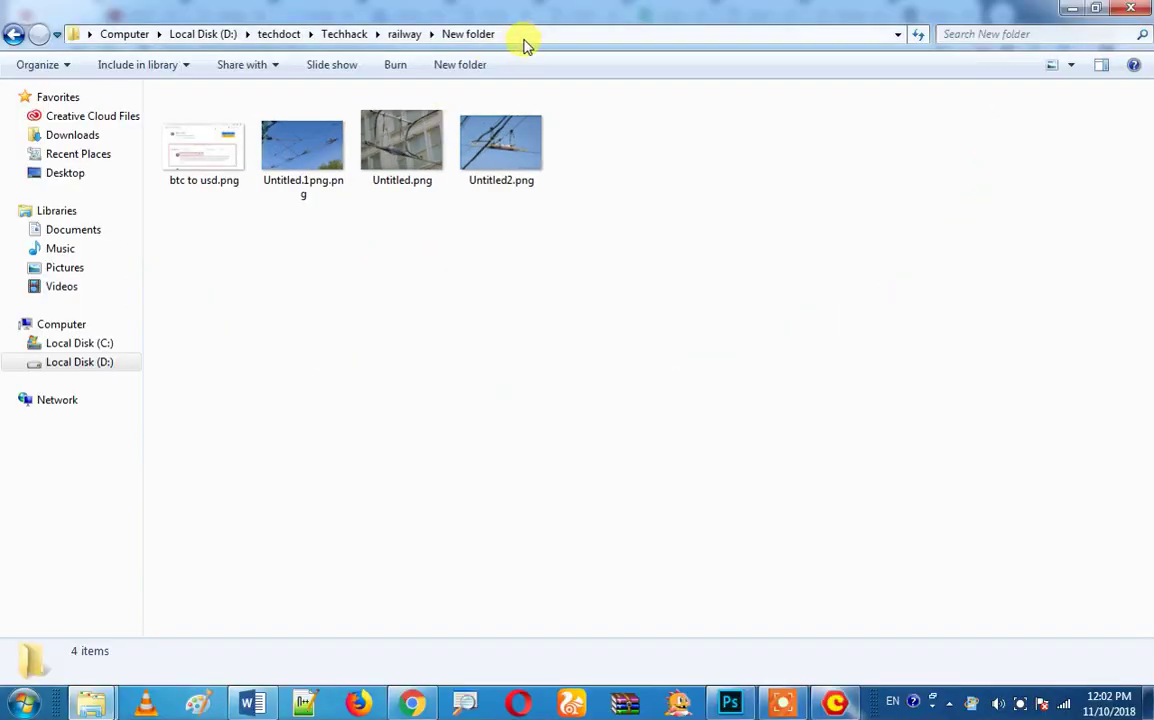
{"action": "left_click", "coordinate": [520, 36]}
{"action": "key", "text": "ctrl+c"}
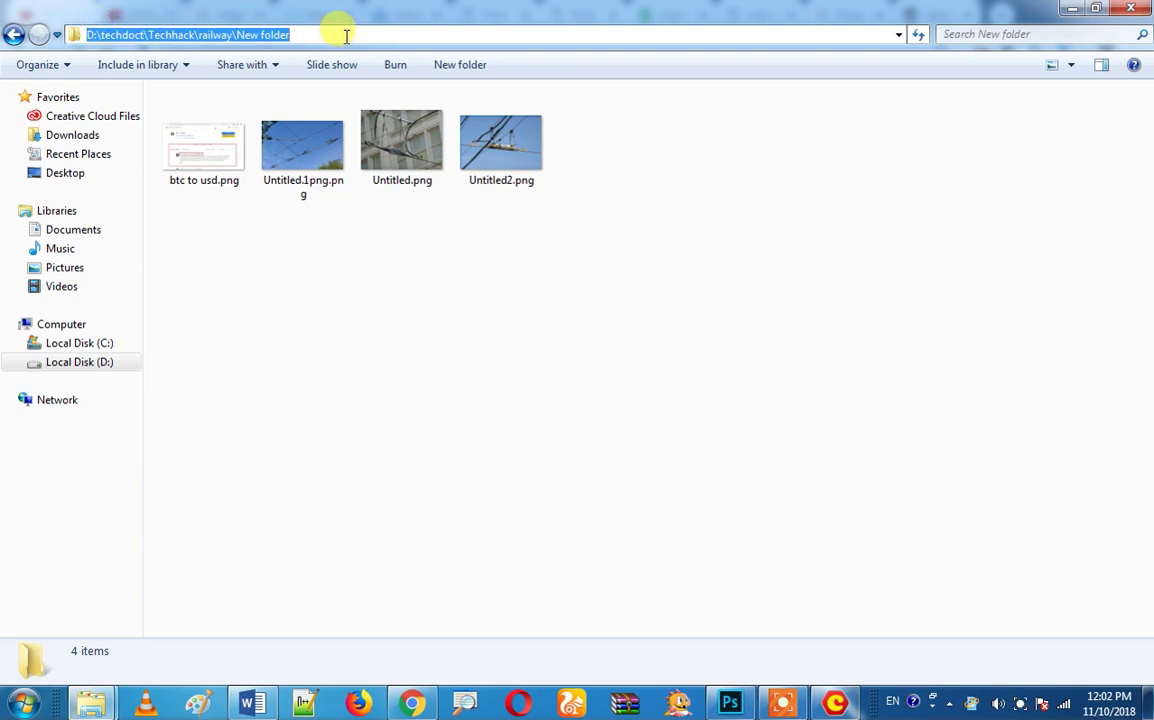
{"action": "left_click", "coordinate": [836, 703]}
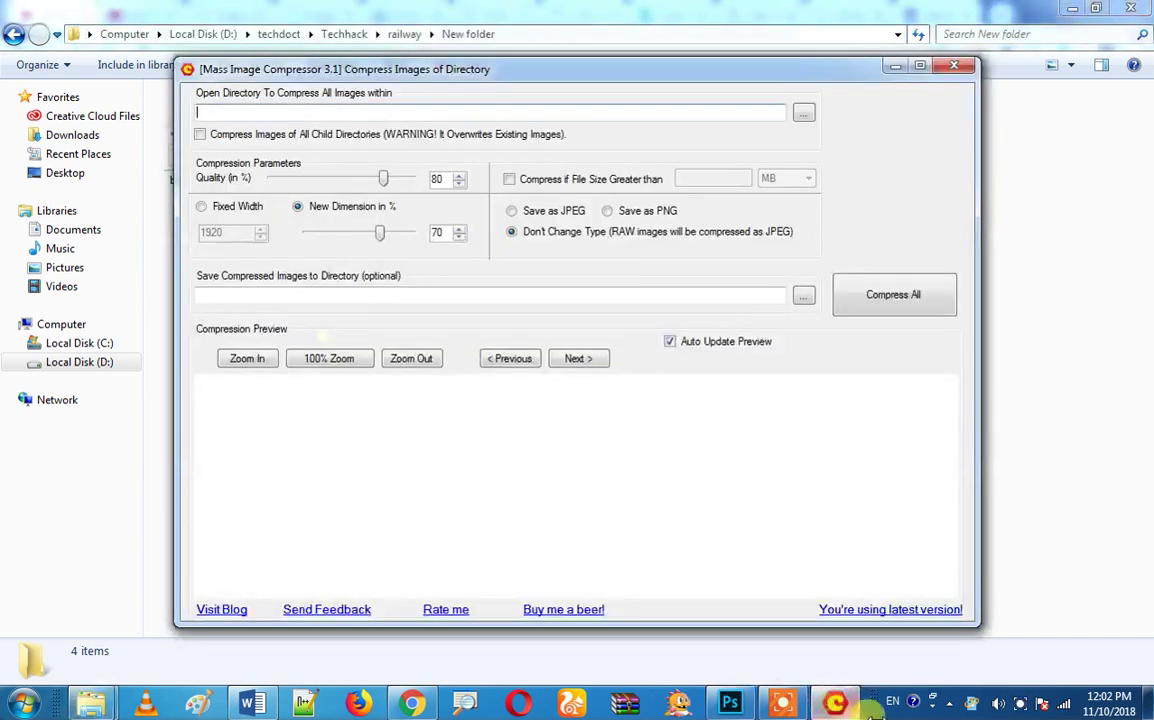
Paste D:\techdoct\Techhack\railway\New folder as the source directory and reposition the compressor window
{"action": "left_click", "coordinate": [277, 112]}
{"action": "key", "text": "ctrl+v"}
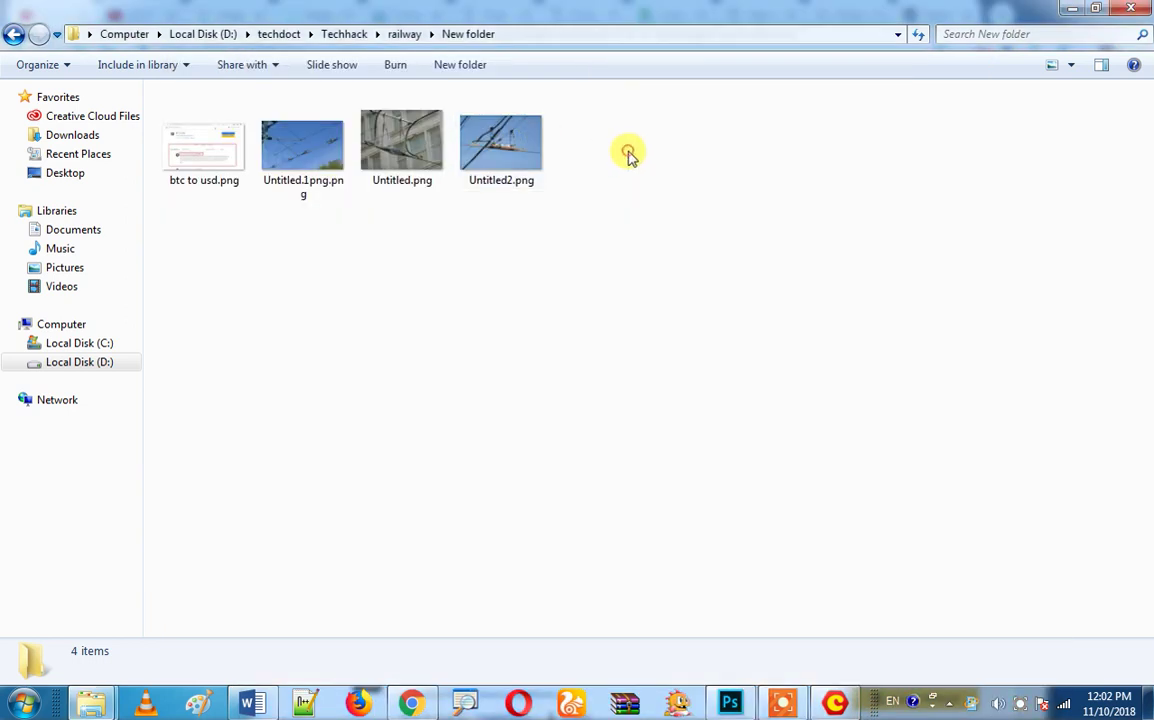
{"action": "right_click", "coordinate": [628, 153]}
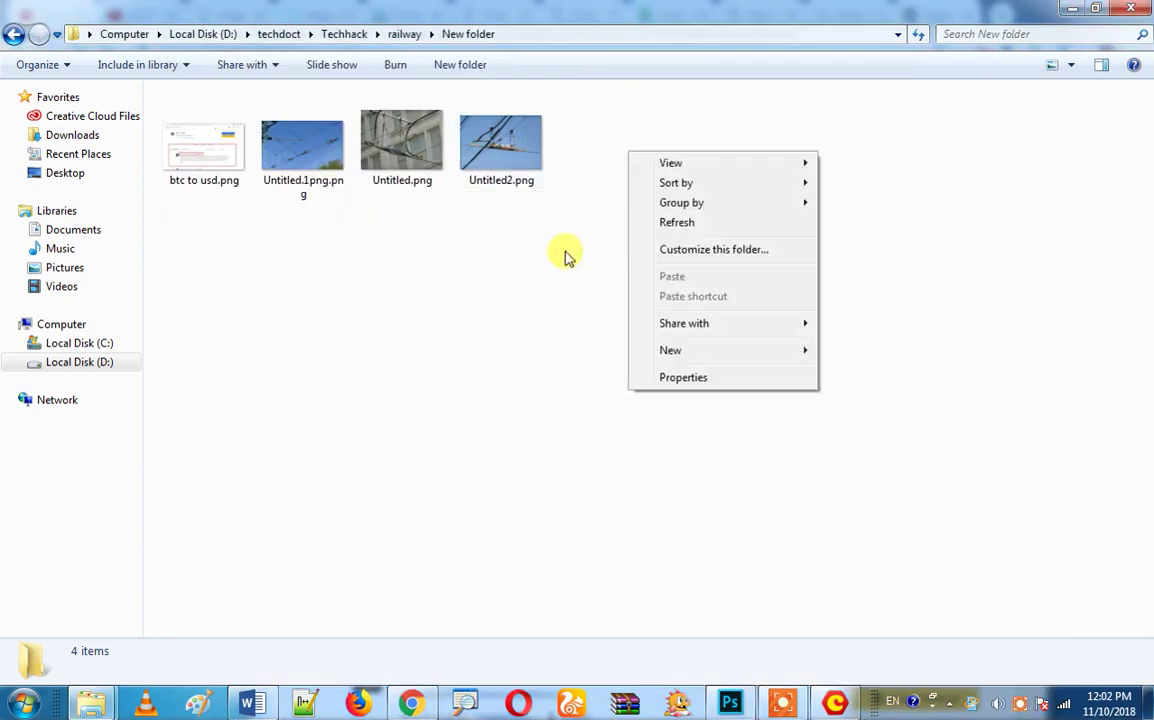
{"action": "left_click", "coordinate": [507, 347]}
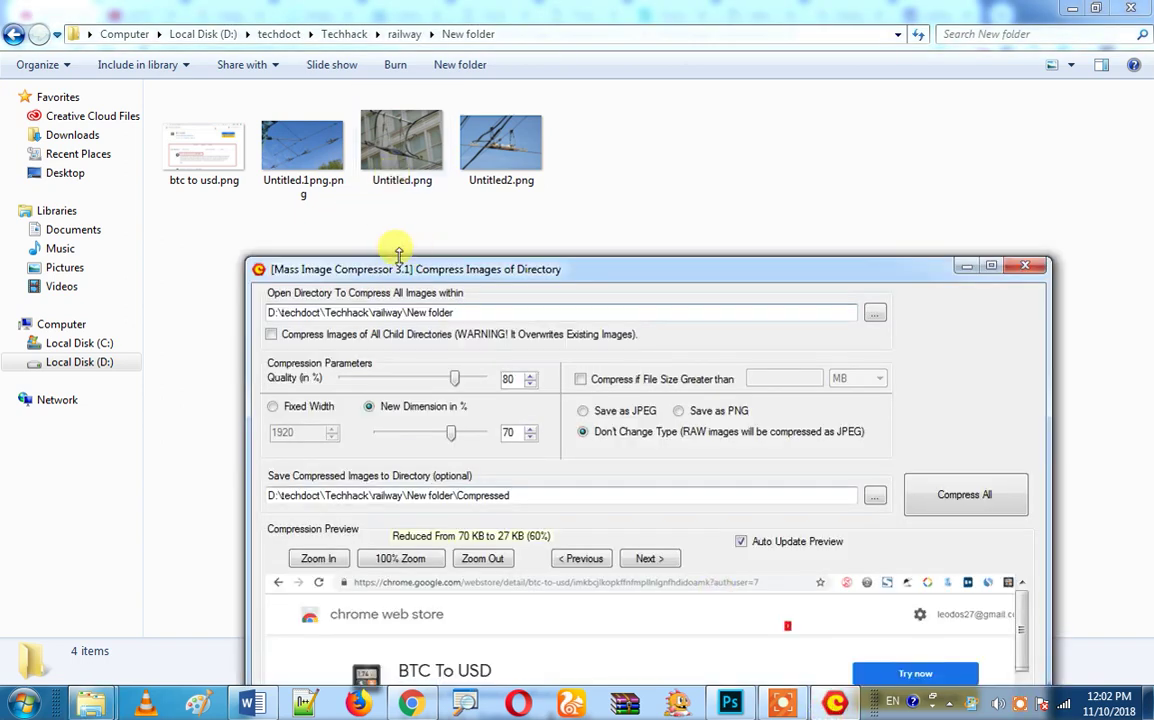
{"action": "left_click_drag", "start_coordinate": [398, 255], "coordinate": [297, 123]}
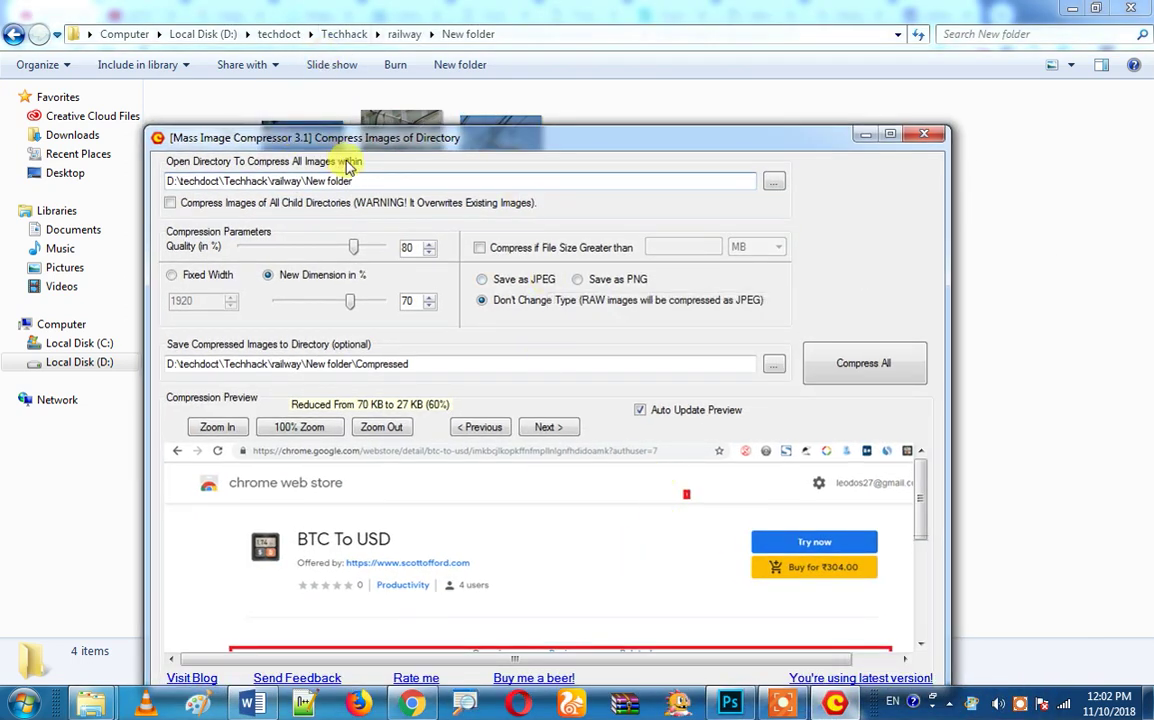
{"action": "left_click_drag", "start_coordinate": [312, 138], "coordinate": [304, 66]}
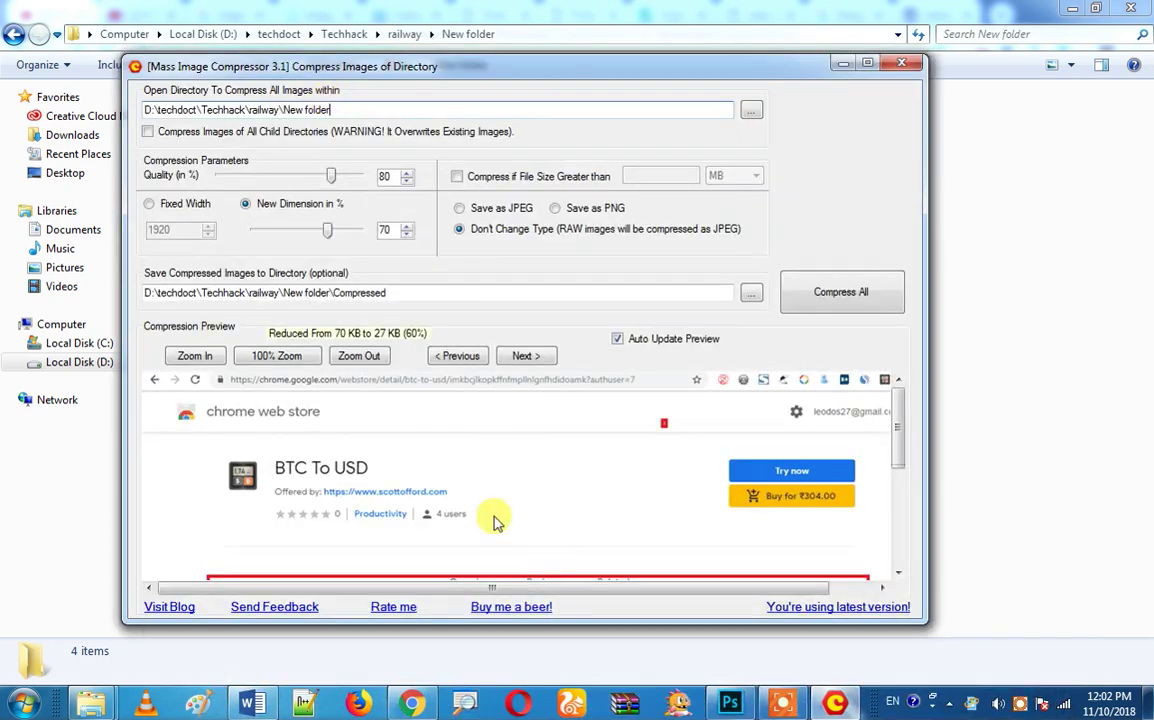
{"action": "mouse_move", "coordinate": [899, 430]}
{"action": "left_mouse_down"}
{"action": "mouse_move", "coordinate": [899, 554]}
{"action": "mouse_move", "coordinate": [889, 424]}
{"action": "left_mouse_up"}
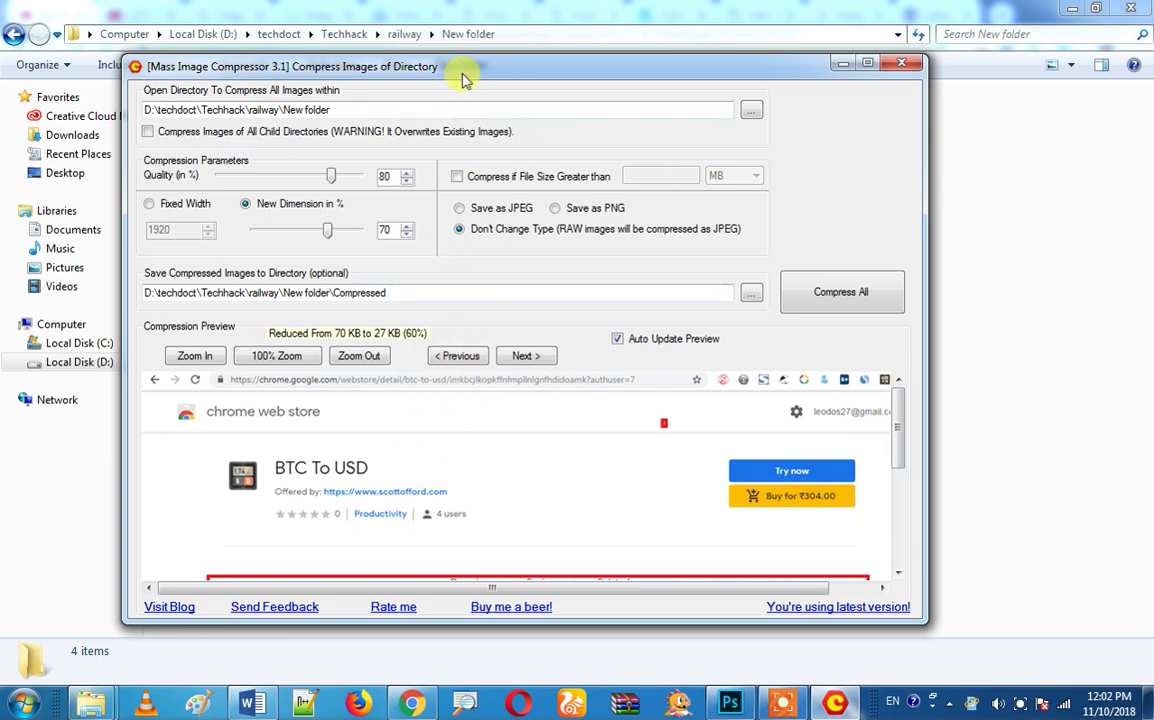
Check the original btc to usd.png file size (70.8 KB) in Explorer
{"action": "left_click_drag", "start_coordinate": [462, 68], "coordinate": [489, 255]}
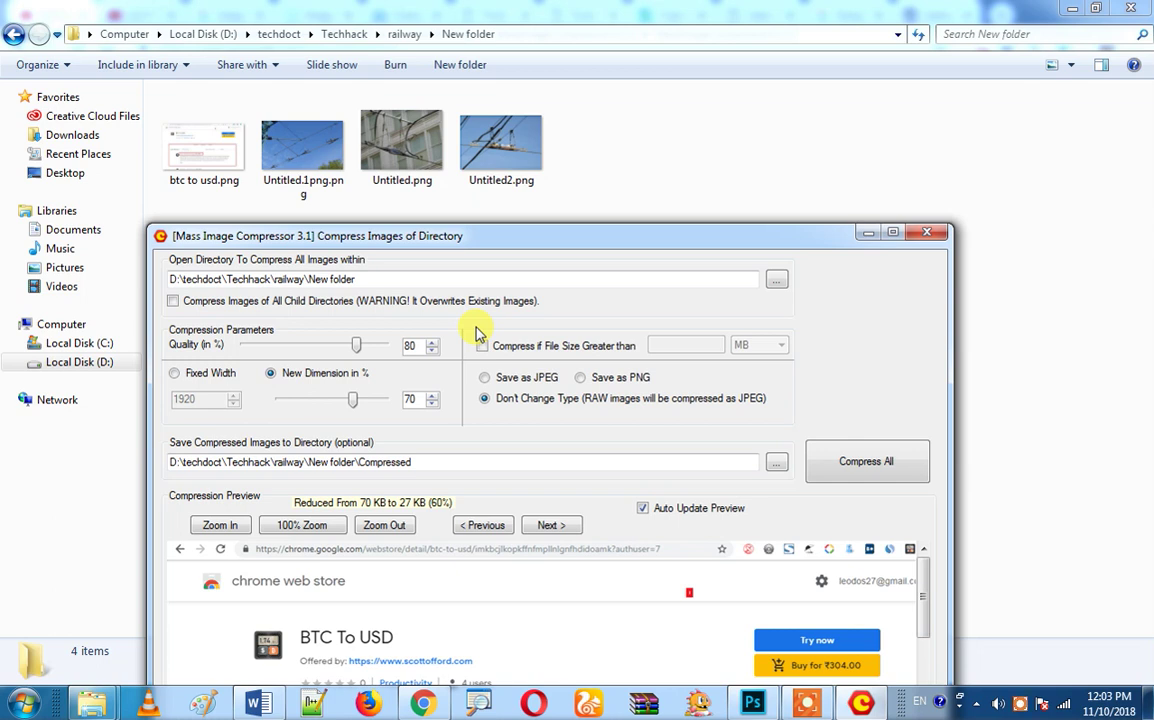
{"action": "left_click", "coordinate": [192, 165]}
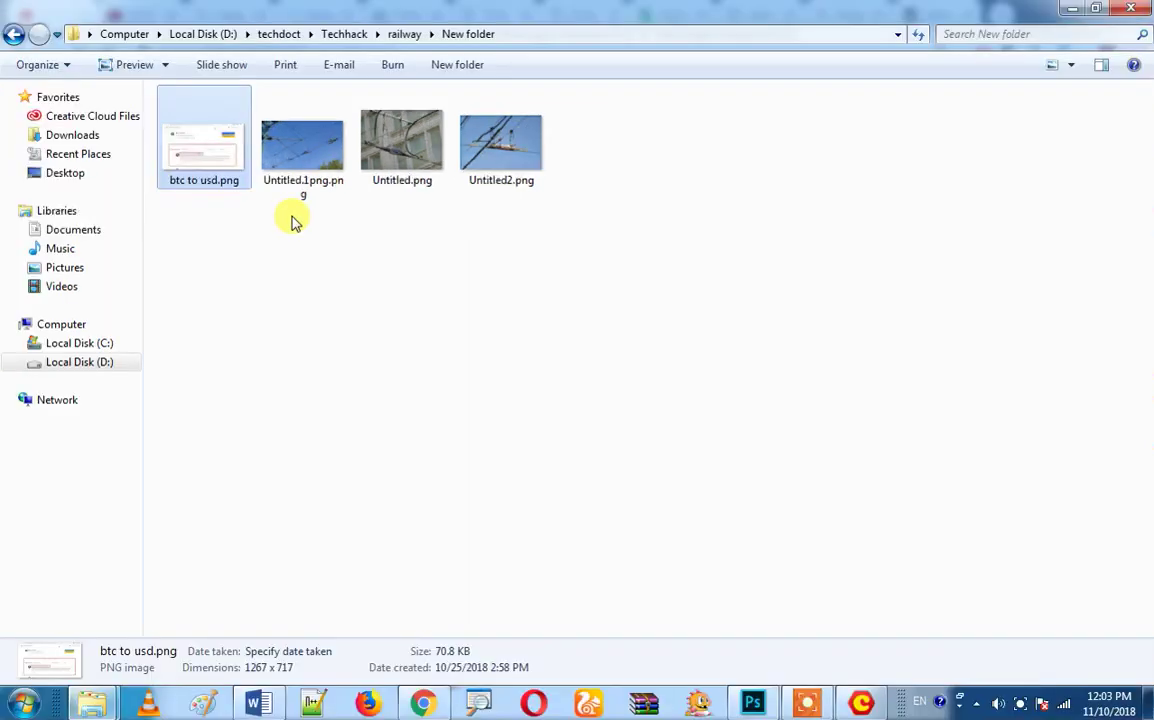
{"action": "left_click", "coordinate": [862, 703]}
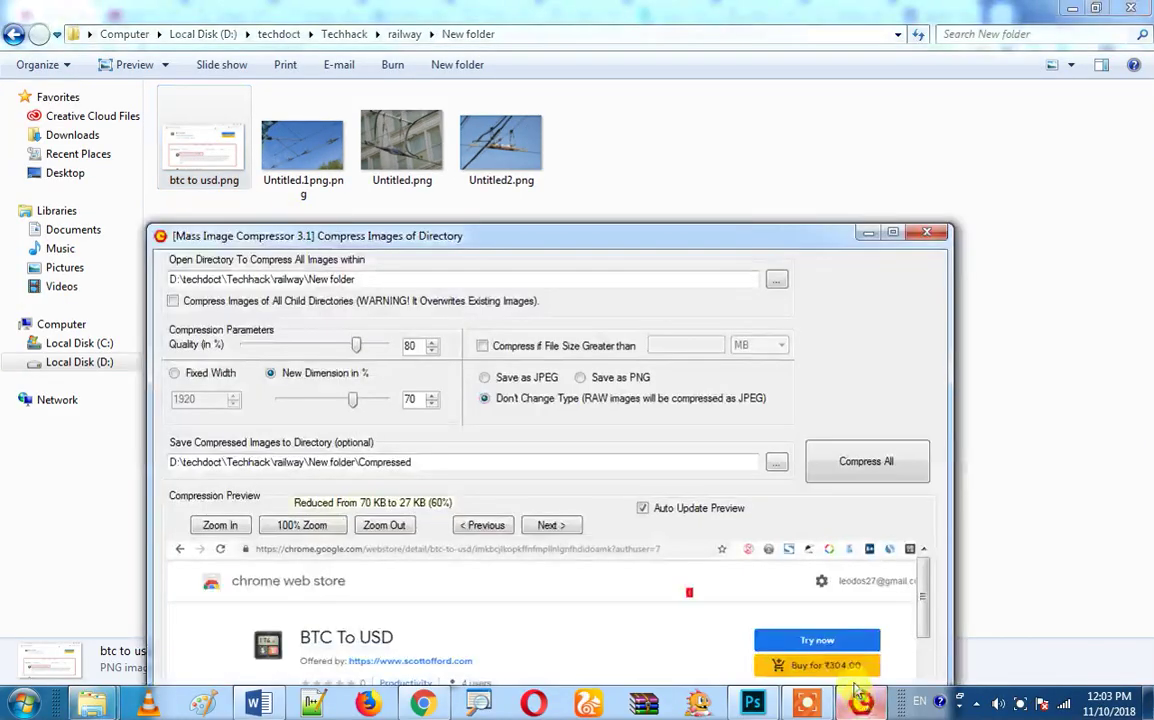
Set quality to 100% and new dimension to 49%, then view btc to usd.png's 1267 x 717 dimensions
{"action": "left_click_drag", "start_coordinate": [330, 224], "coordinate": [360, 185]}
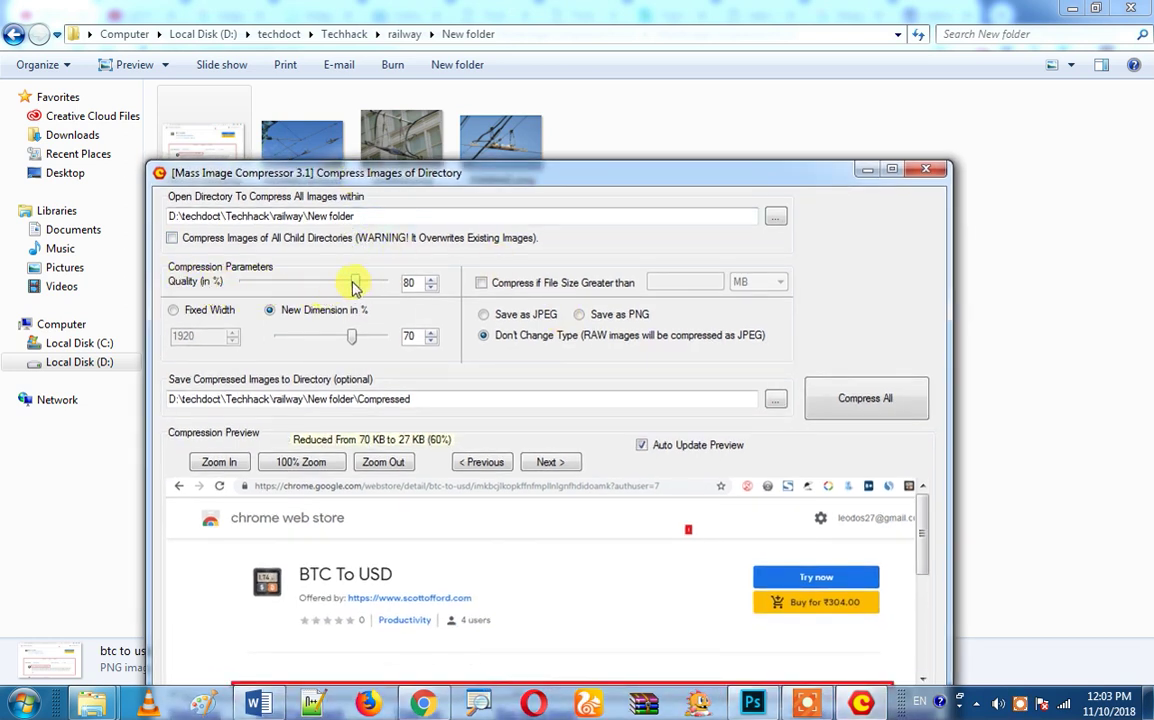
{"action": "mouse_move", "coordinate": [353, 283]}
{"action": "left_mouse_down"}
{"action": "mouse_move", "coordinate": [313, 285]}
{"action": "mouse_move", "coordinate": [367, 286]}
{"action": "left_mouse_up"}
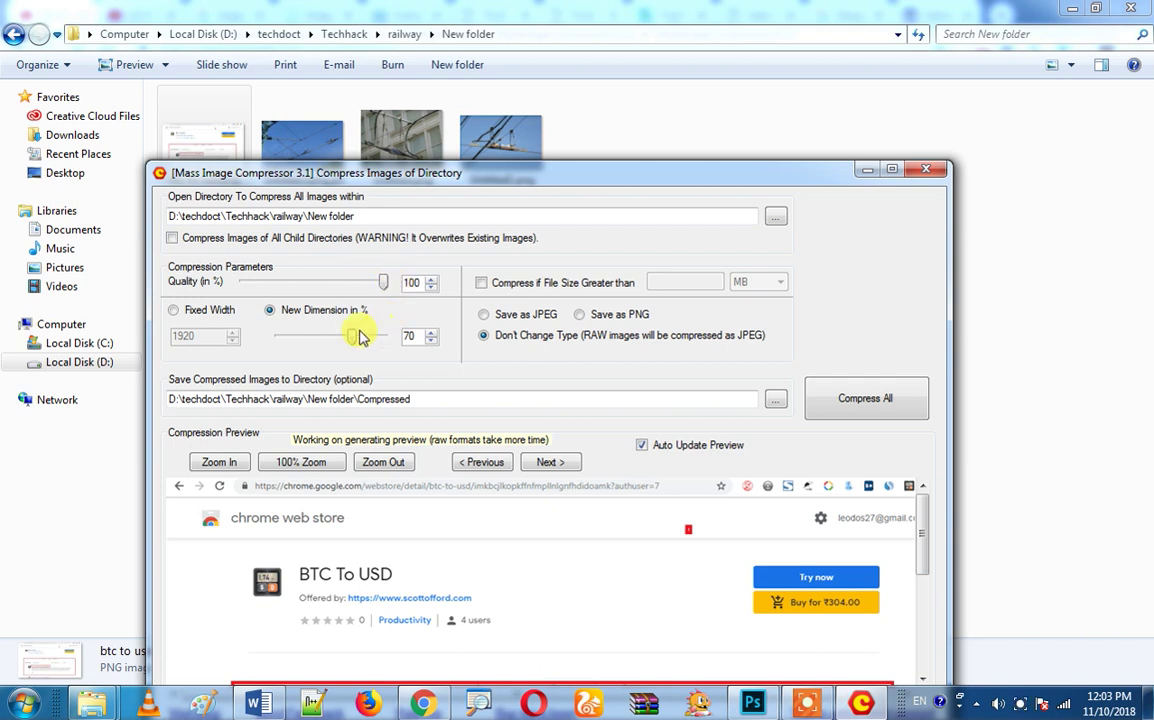
{"action": "left_click_drag", "start_coordinate": [357, 339], "coordinate": [339, 338]}
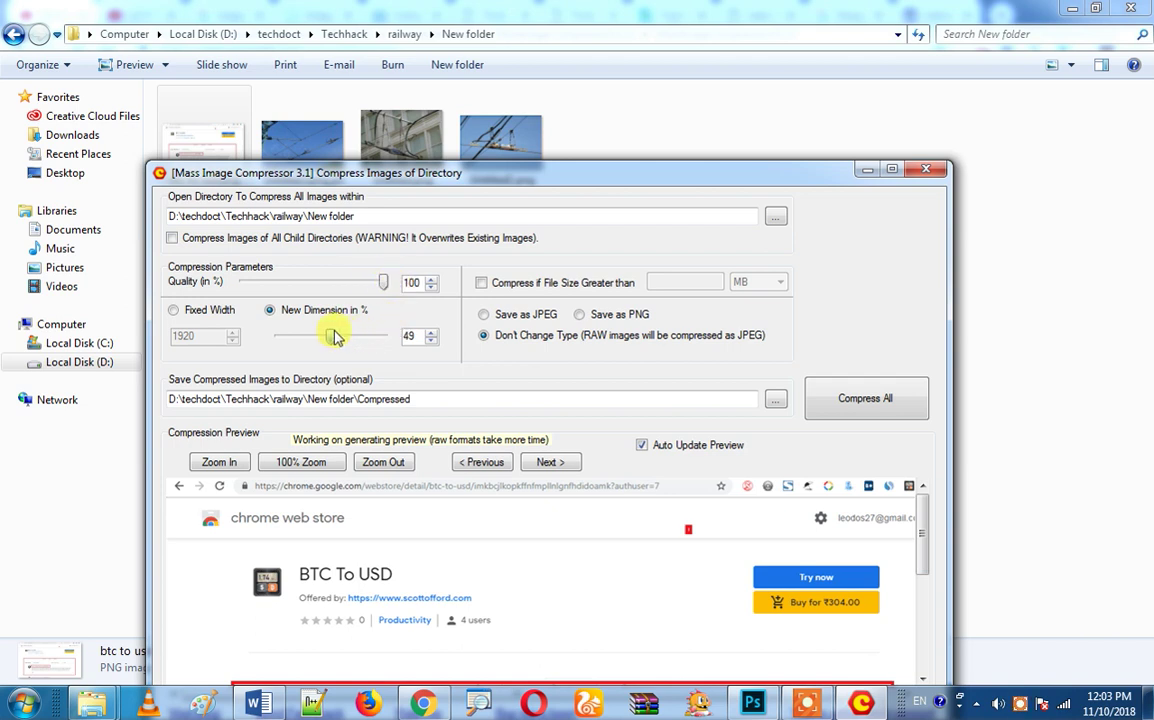
{"action": "left_click_drag", "start_coordinate": [398, 180], "coordinate": [1151, 211]}
{"action": "left_click", "coordinate": [225, 158]}
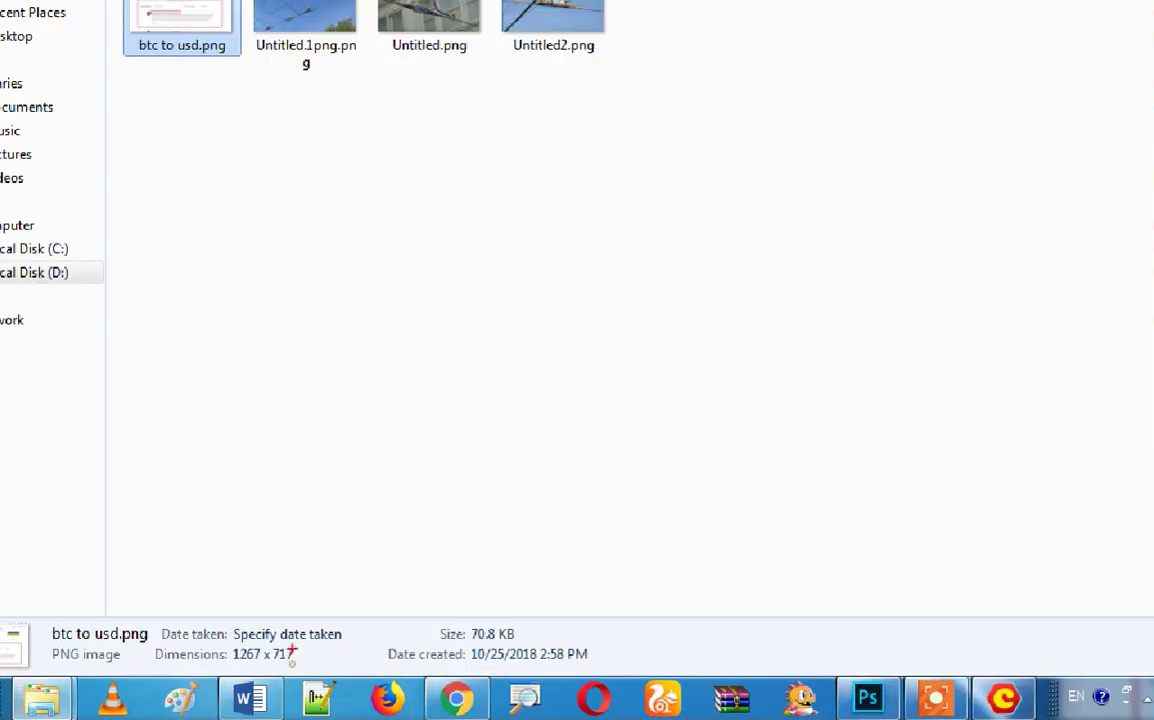
{"action": "mouse_move", "coordinate": [276, 623]}
{"action": "left_mouse_down"}
{"action": "mouse_move", "coordinate": [213, 640]}
{"action": "mouse_move", "coordinate": [228, 679]}
{"action": "mouse_move", "coordinate": [358, 651]}
{"action": "left_mouse_up"}
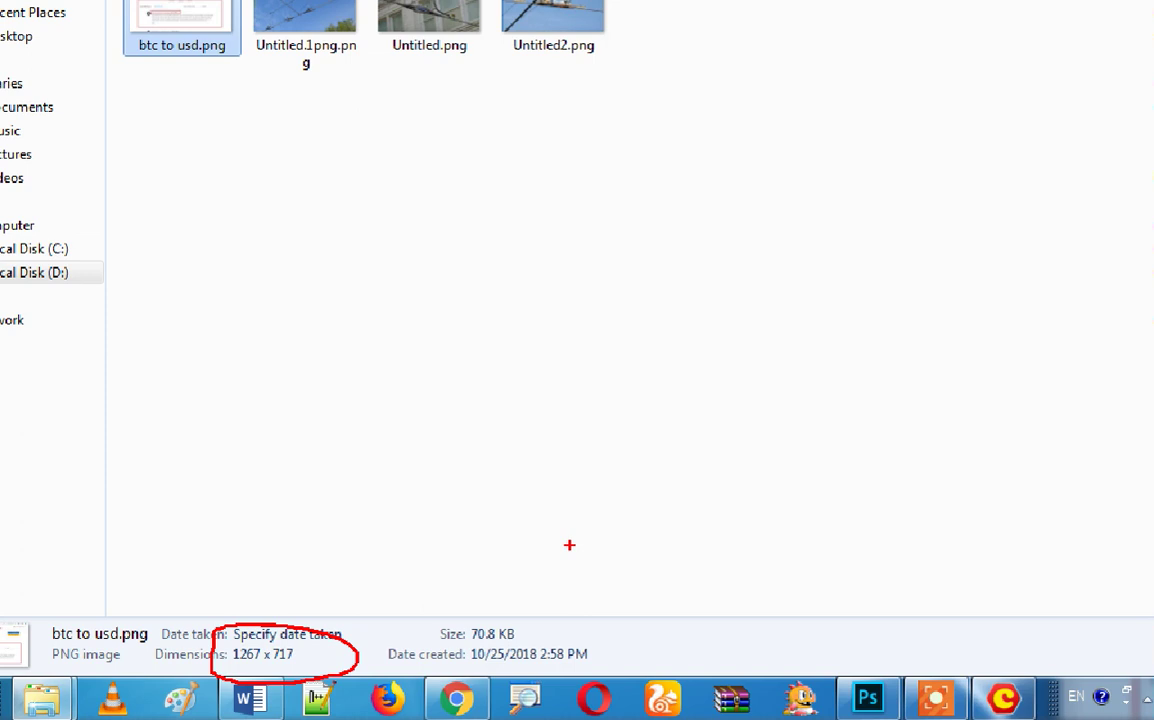
Restore new dimension to 100% and lower quality to 34%, previewing 70 KB down to 23 KB
{"action": "left_click", "coordinate": [1003, 697]}
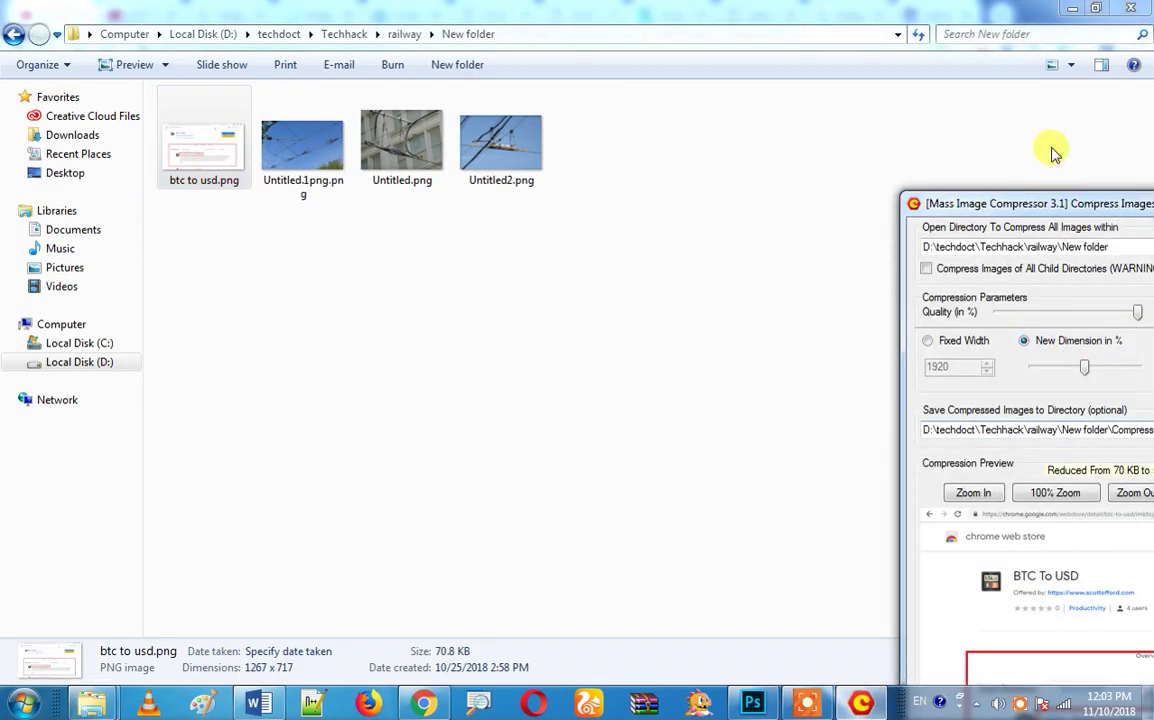
{"action": "left_click_drag", "start_coordinate": [1023, 203], "coordinate": [538, 169]}
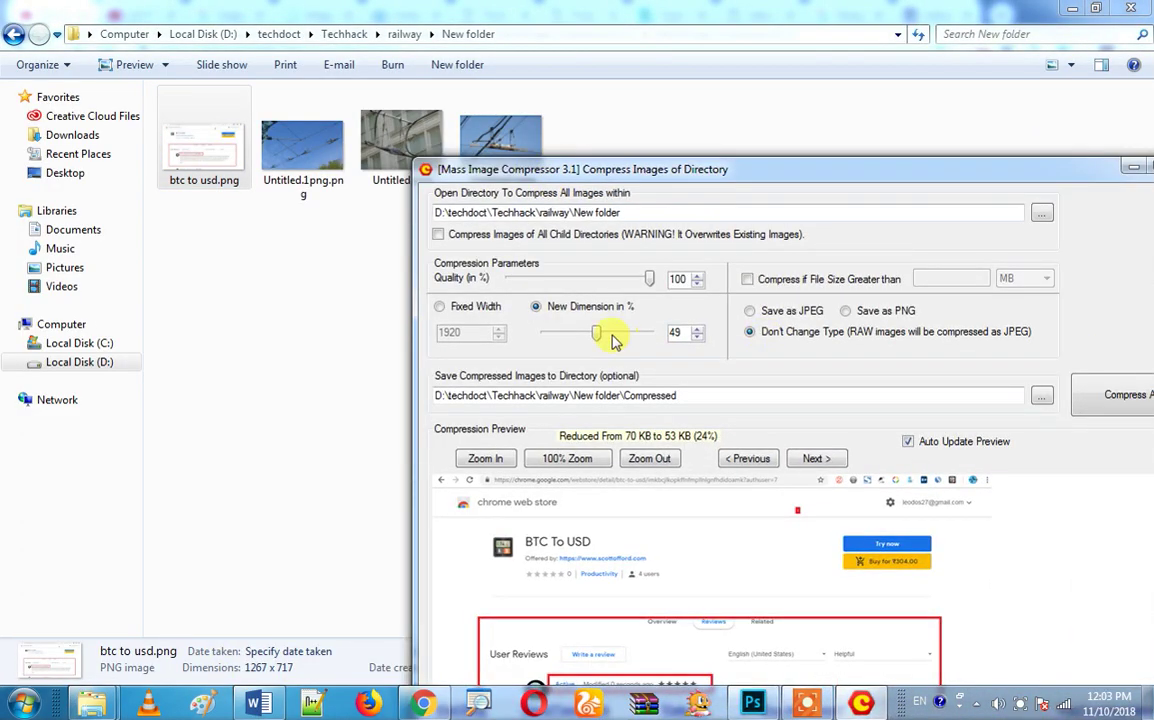
{"action": "left_click_drag", "start_coordinate": [597, 337], "coordinate": [600, 337]}
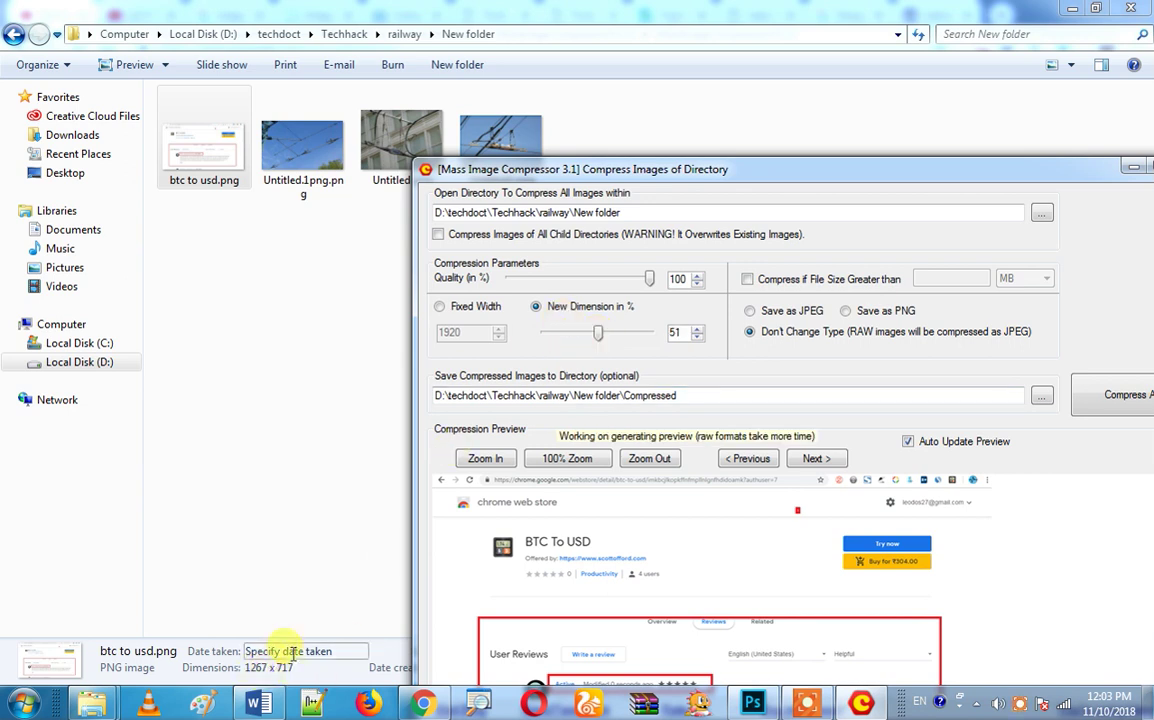
{"action": "left_click_drag", "start_coordinate": [597, 337], "coordinate": [662, 334]}
{"action": "left_click_drag", "start_coordinate": [733, 178], "coordinate": [503, 88]}
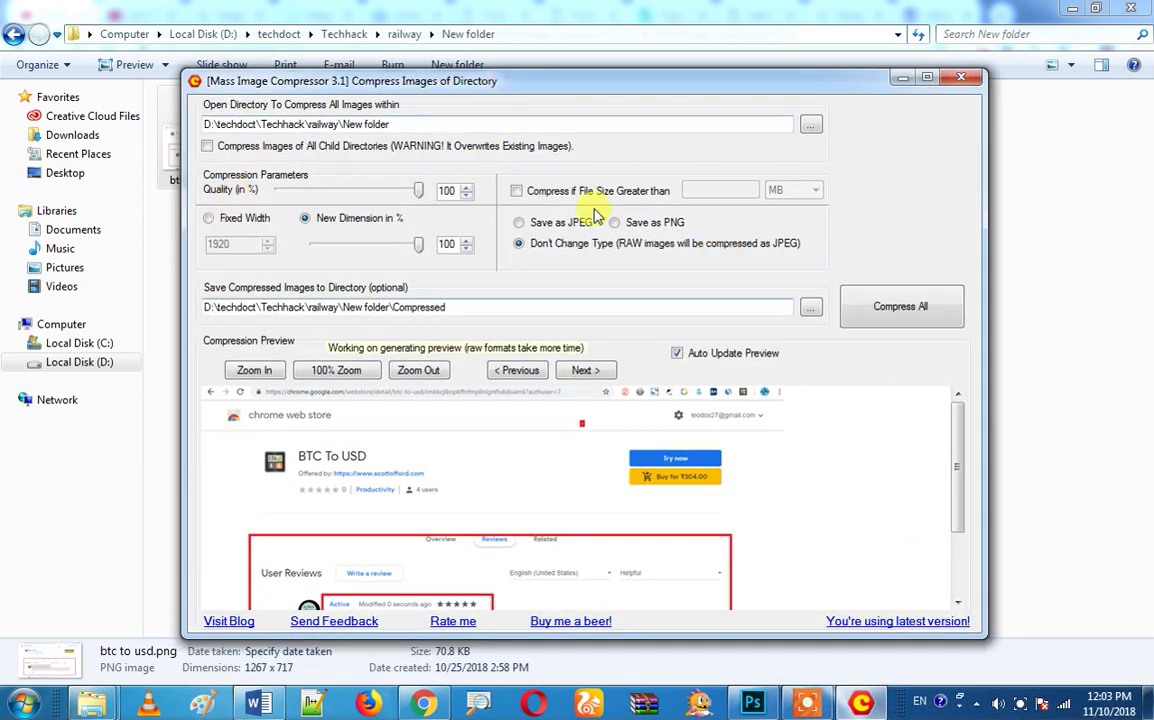
{"action": "left_click_drag", "start_coordinate": [414, 191], "coordinate": [264, 182]}
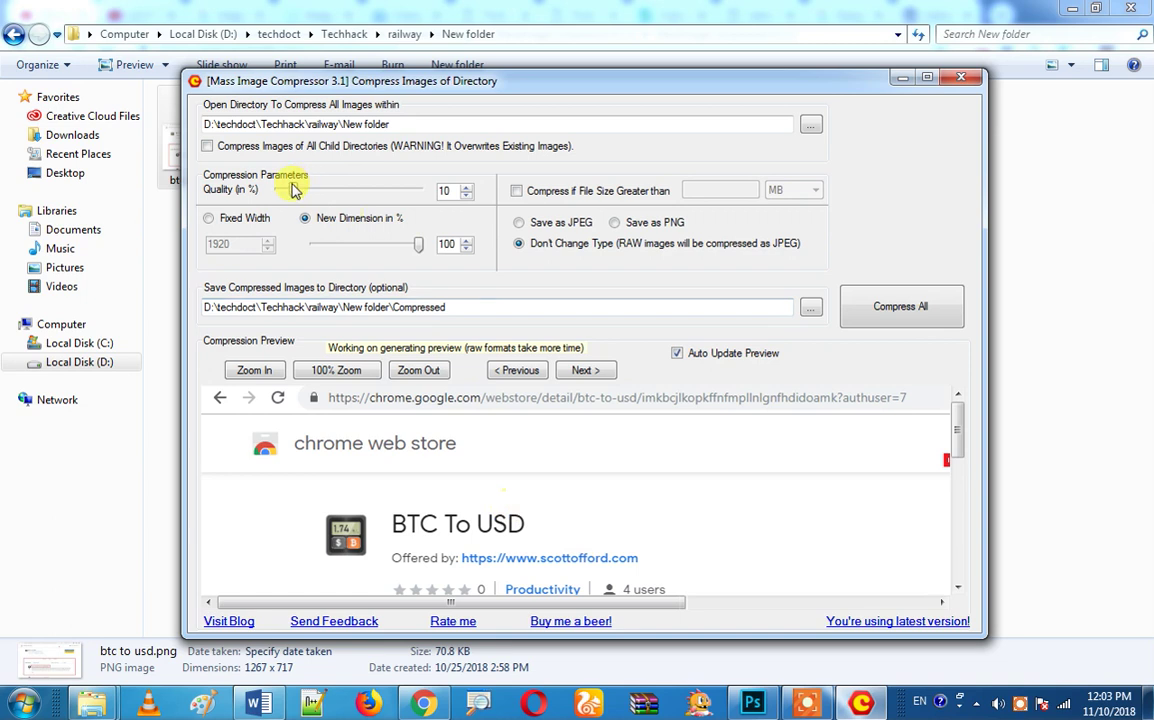
{"action": "left_click_drag", "start_coordinate": [303, 193], "coordinate": [327, 190]}
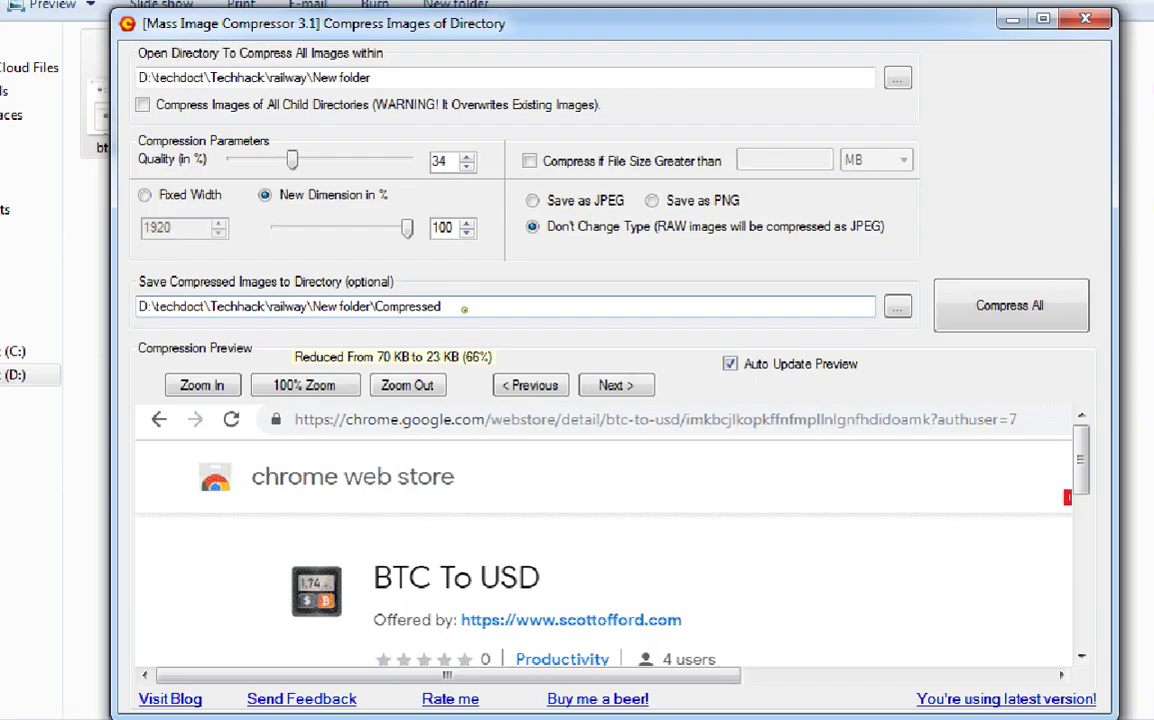
{"action": "left_click_drag", "start_coordinate": [282, 287], "coordinate": [465, 294]}
{"action": "mouse_move", "coordinate": [163, 322]}
{"action": "left_mouse_down"}
{"action": "mouse_move", "coordinate": [360, 378]}
{"action": "mouse_move", "coordinate": [505, 290]}
{"action": "left_mouse_up"}
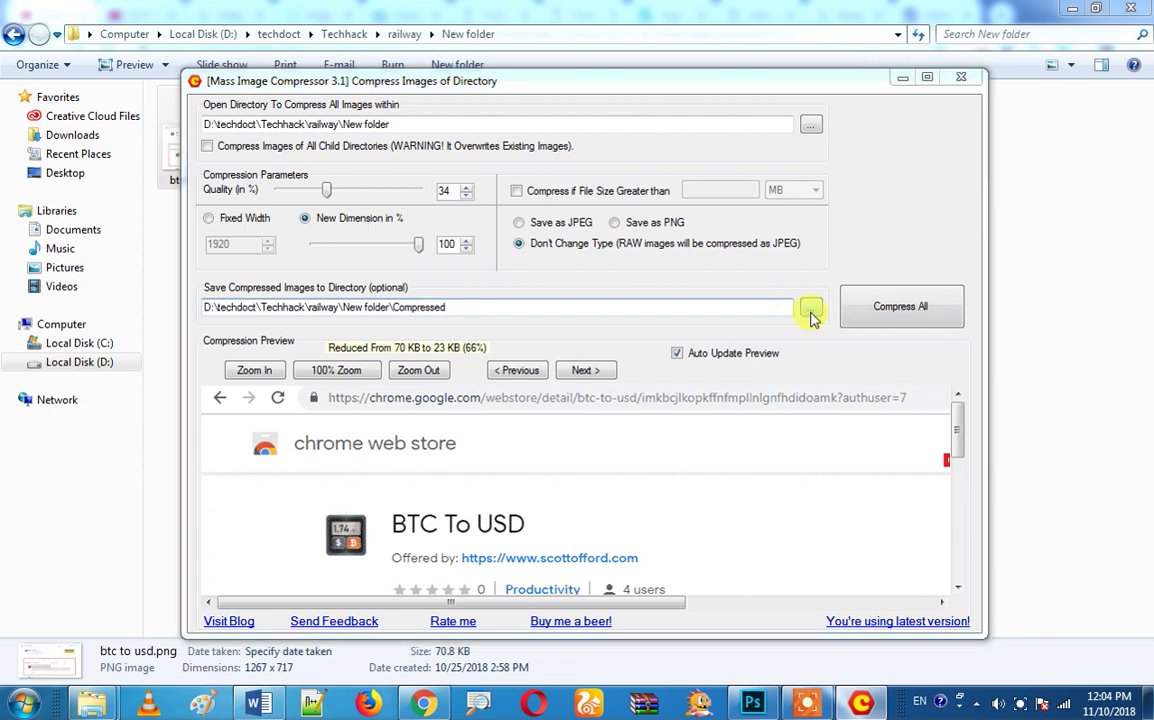
Compress all four images into the Compressed folder and dismiss the completion result message
{"action": "left_click", "coordinate": [811, 316]}
{"action": "left_click", "coordinate": [648, 186]}
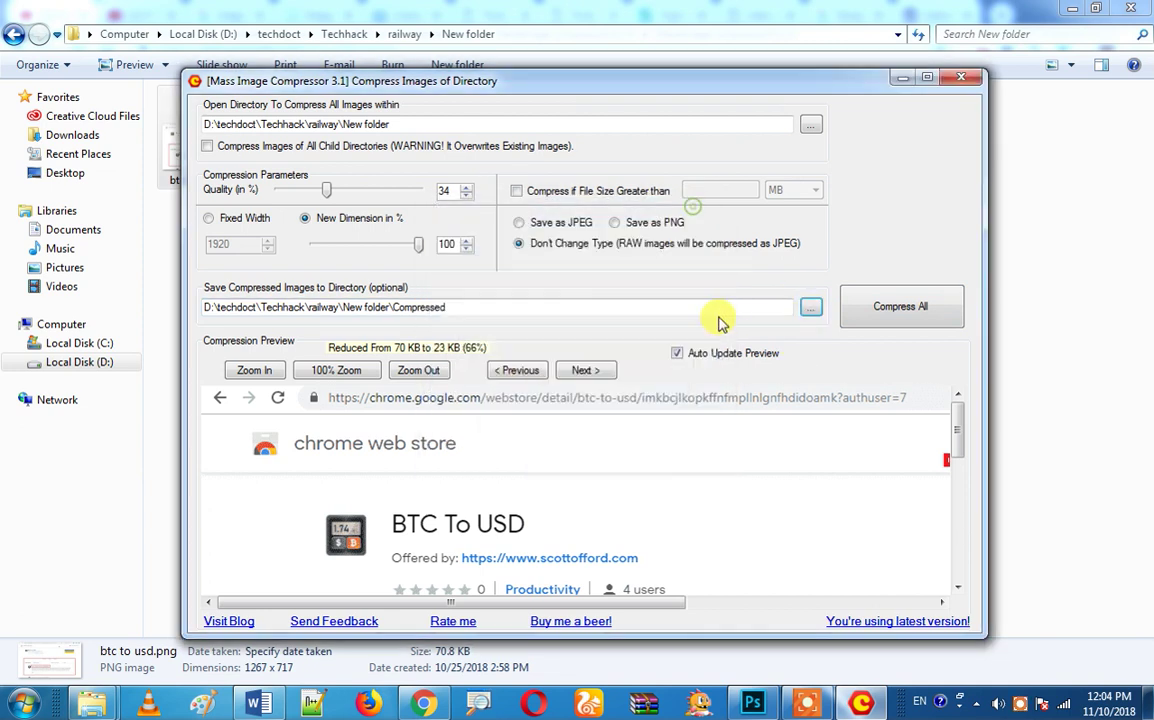
{"action": "left_click", "coordinate": [899, 308]}
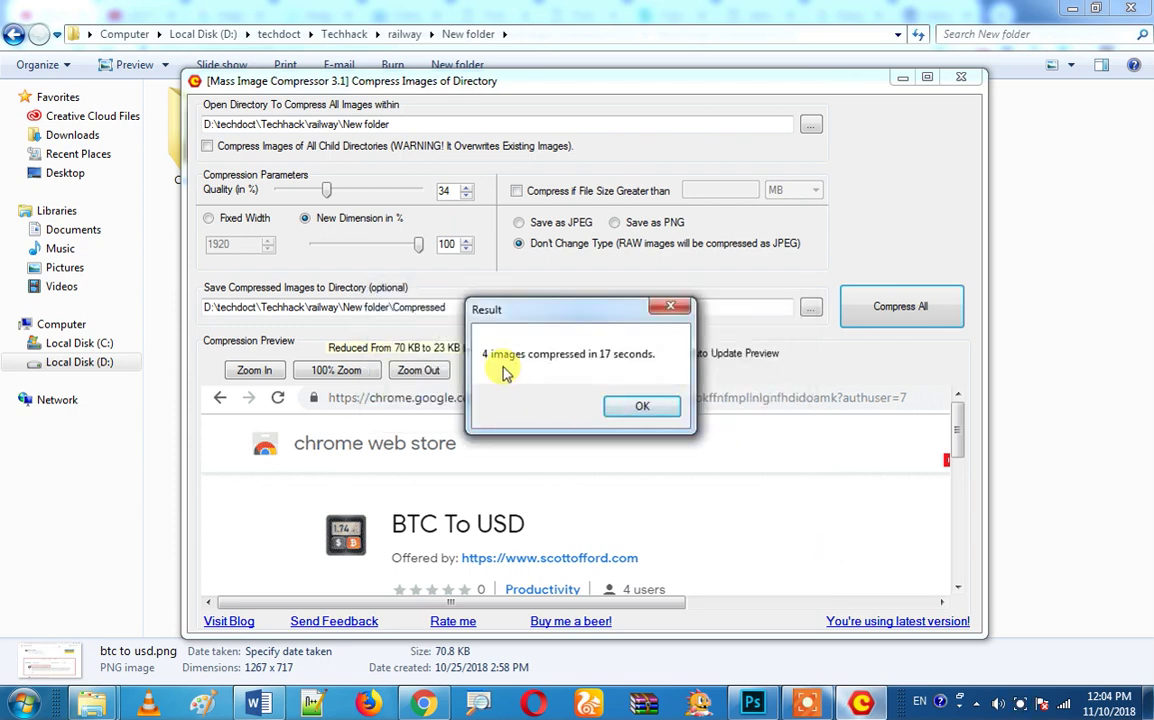
{"action": "left_click", "coordinate": [642, 412]}
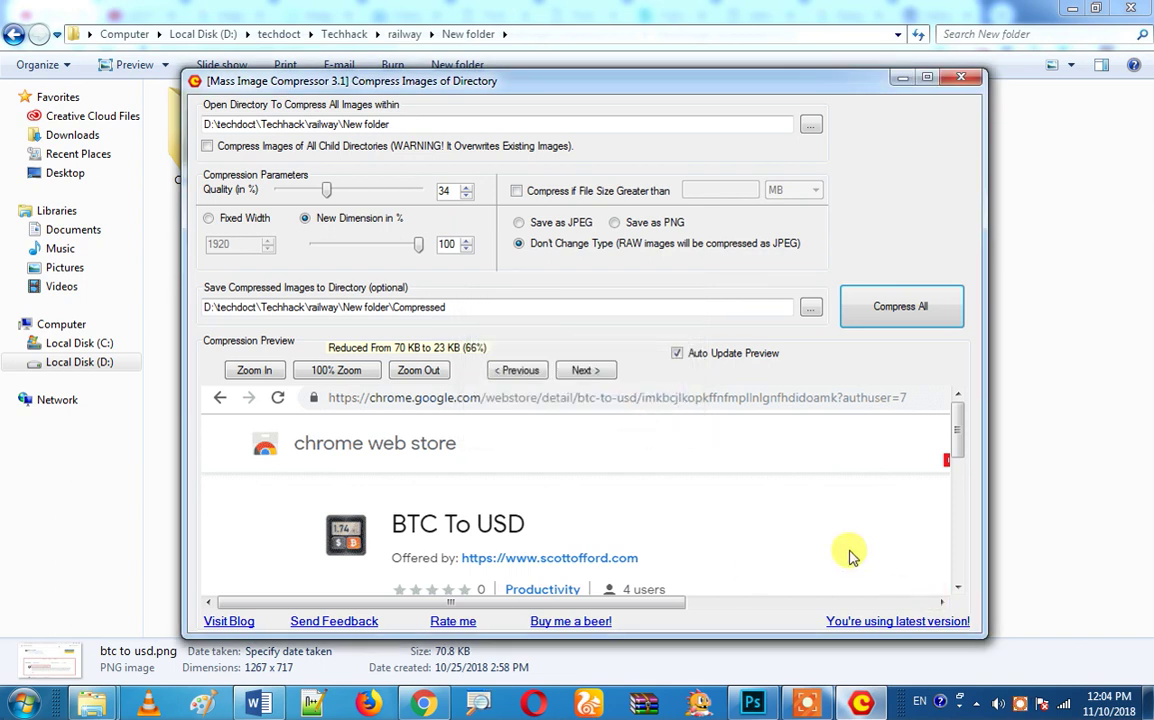
Close the compressor and compare the compressed 23.5 KB btc to usd.png with the 70.8 KB original
{"action": "key", "text": "alt+F4"}
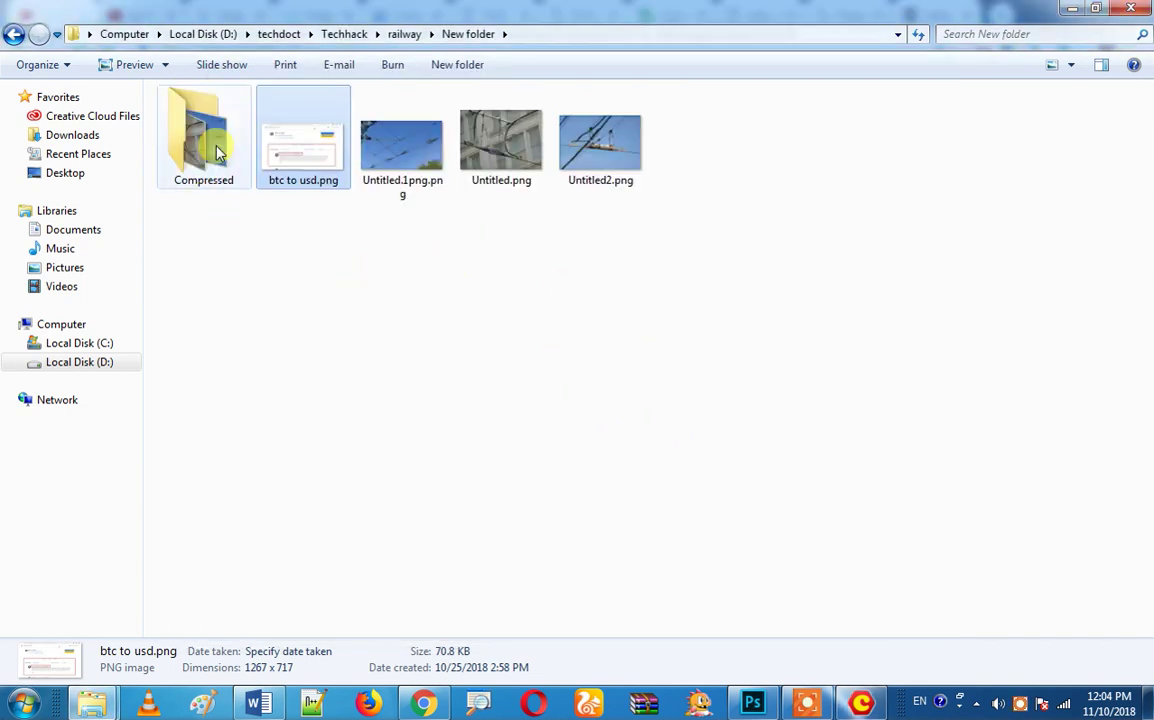
{"action": "double_click", "coordinate": [200, 172]}
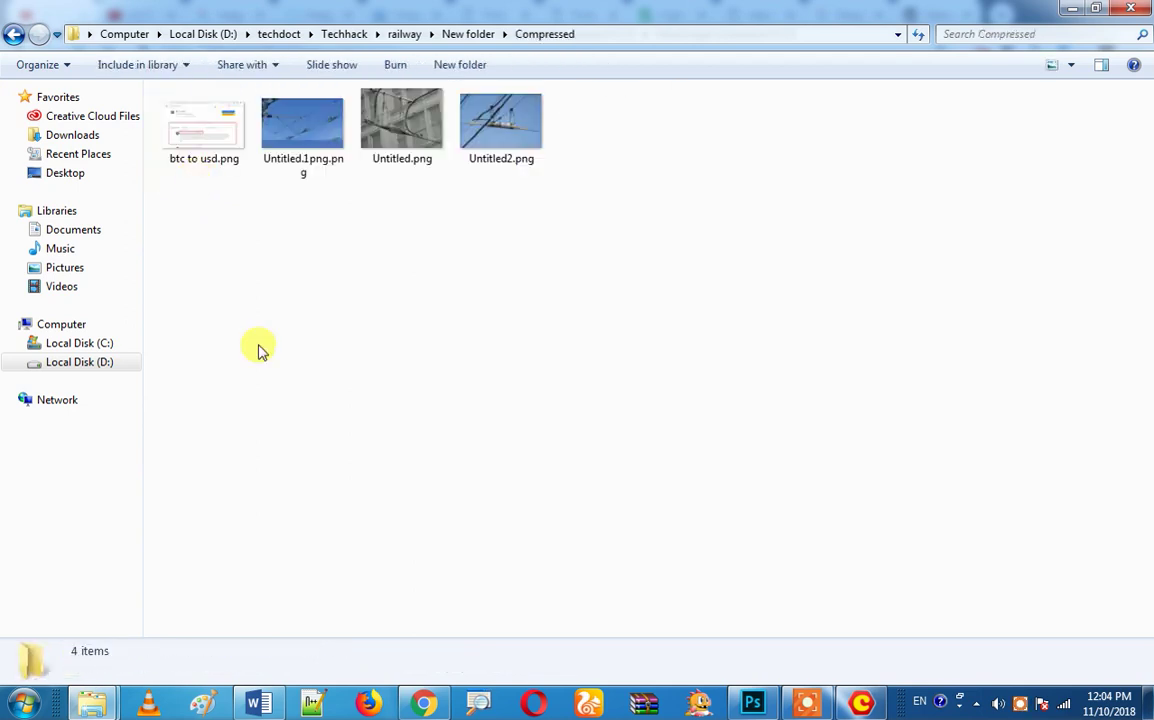
{"action": "left_click", "coordinate": [190, 136]}
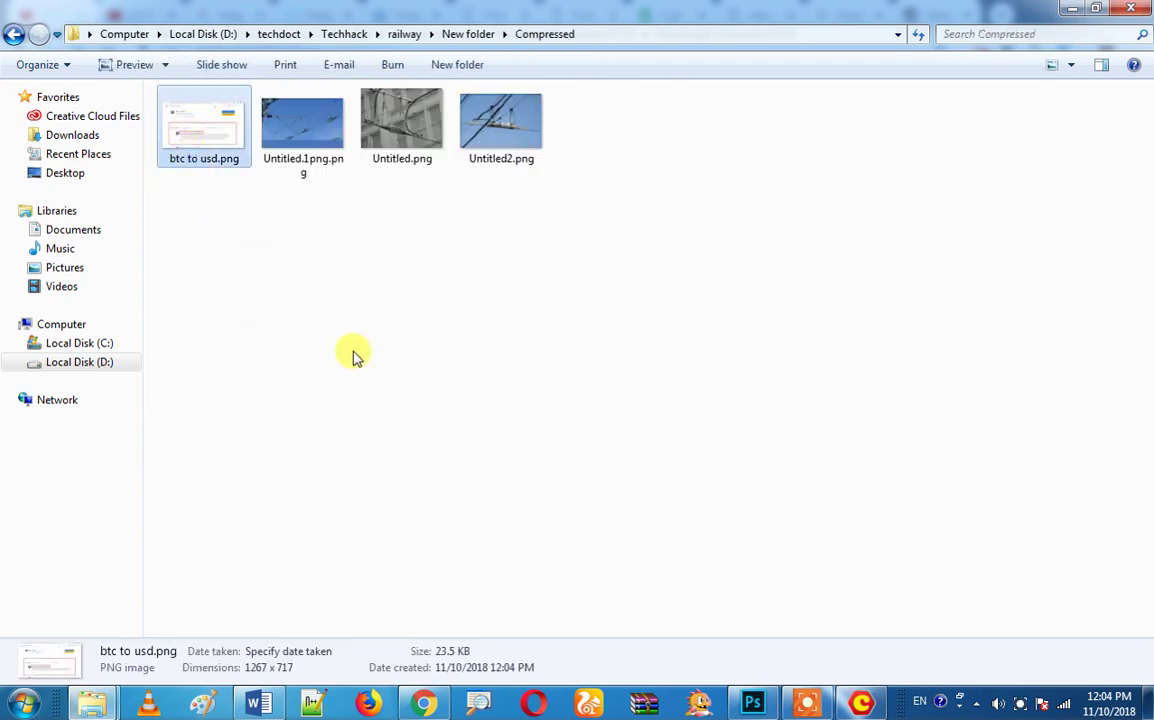
{"action": "left_click", "coordinate": [13, 33]}
{"action": "left_click", "coordinate": [288, 174]}
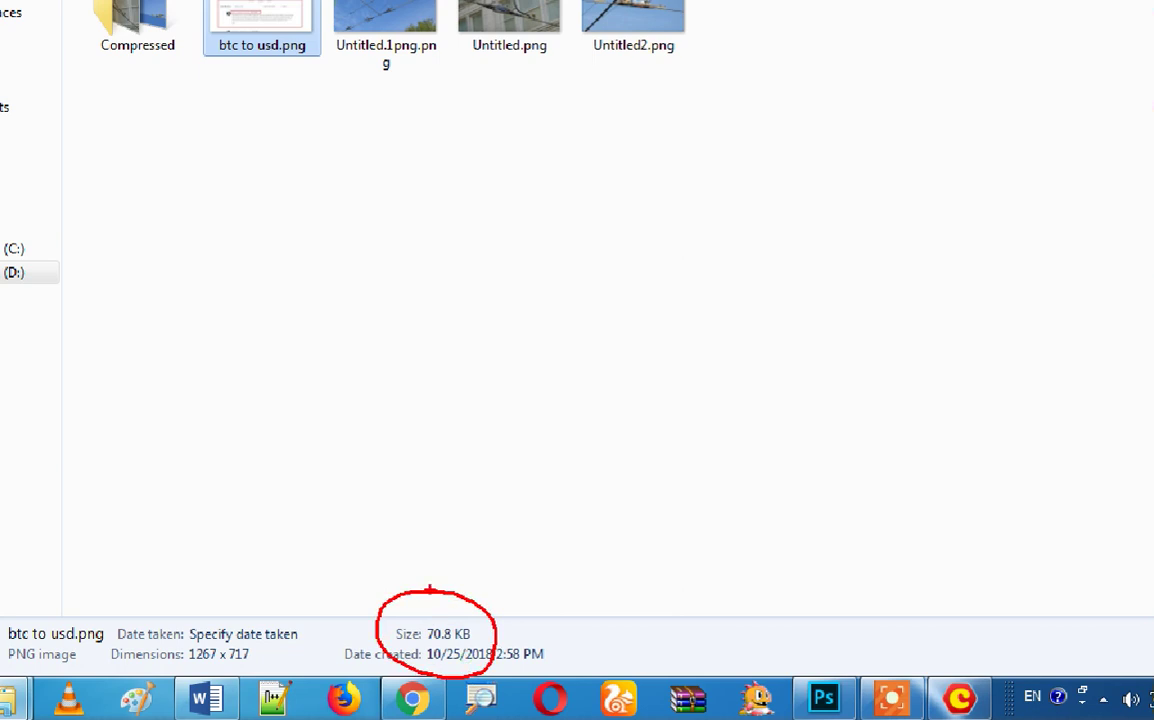
{"action": "double_click", "coordinate": [197, 128]}
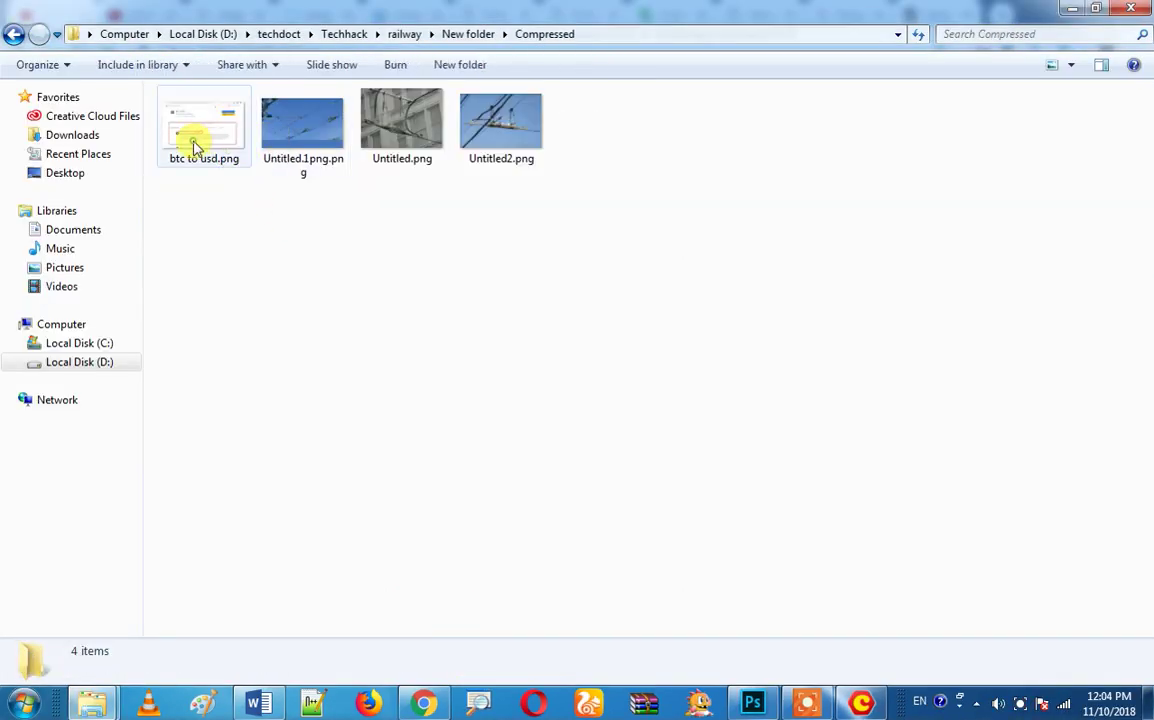
{"action": "left_click", "coordinate": [197, 145]}
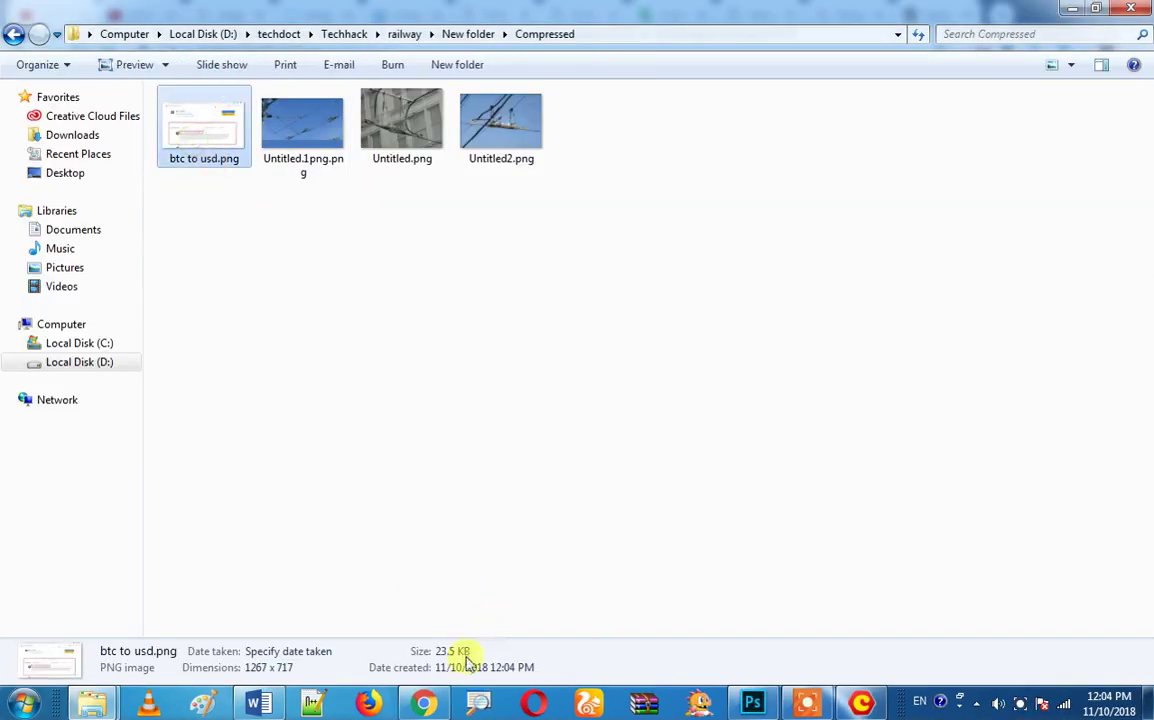